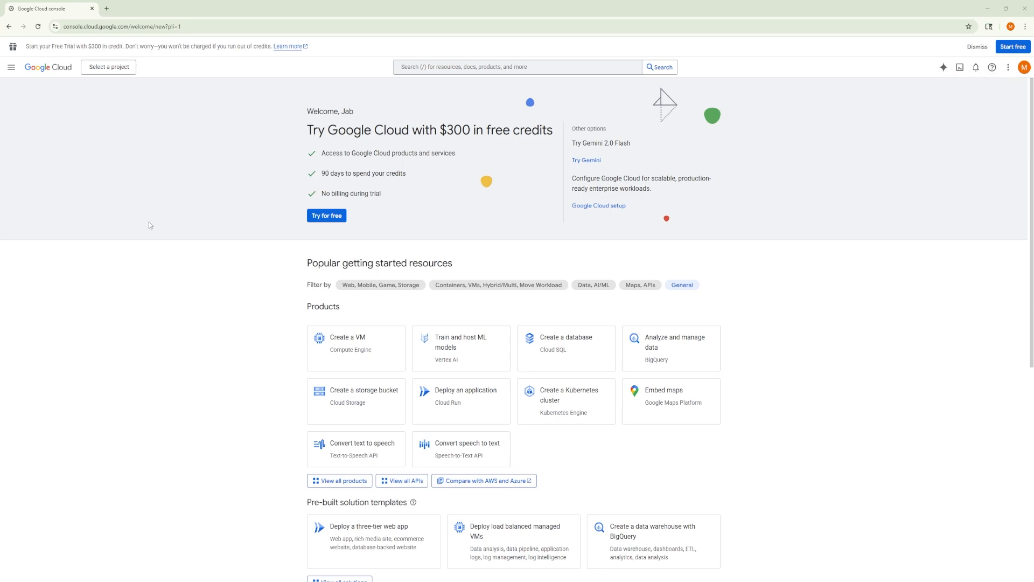
scroll(289, 279, down, 3)
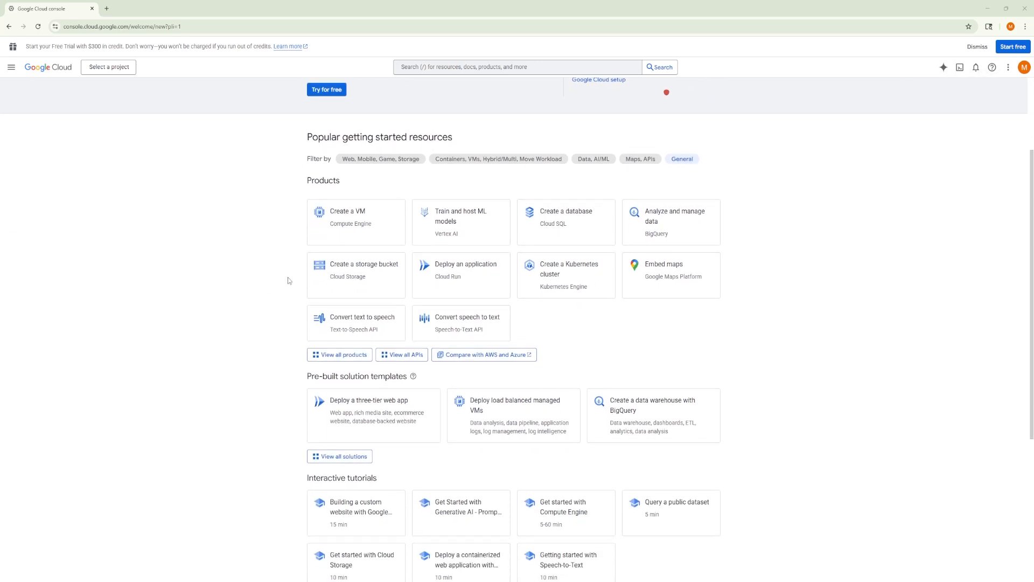
scroll(289, 280, up, 2)
scroll(287, 276, up, 1)
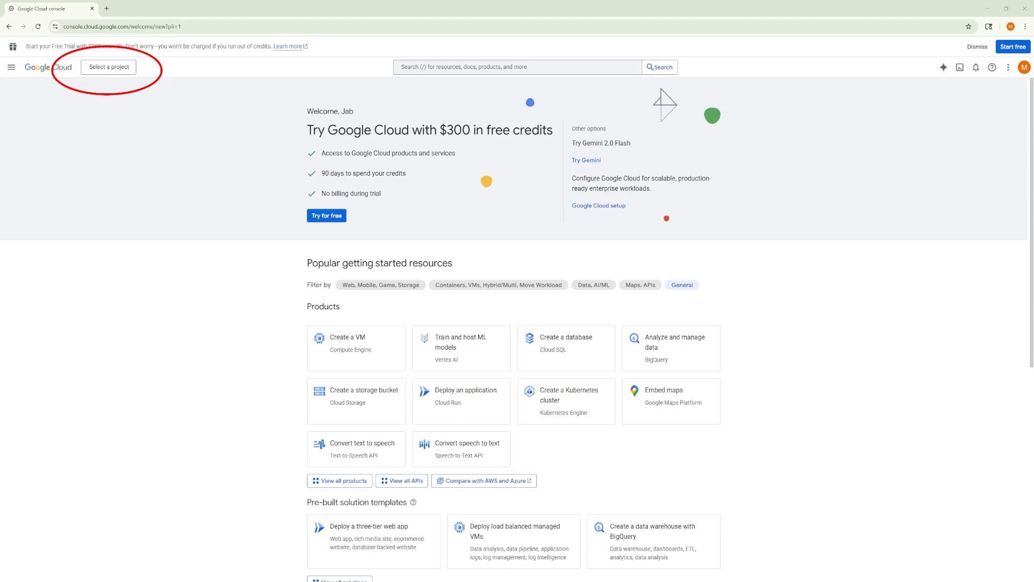
Step: Create a new project named "n8n Projects" with No organization as its location
click(111, 69)
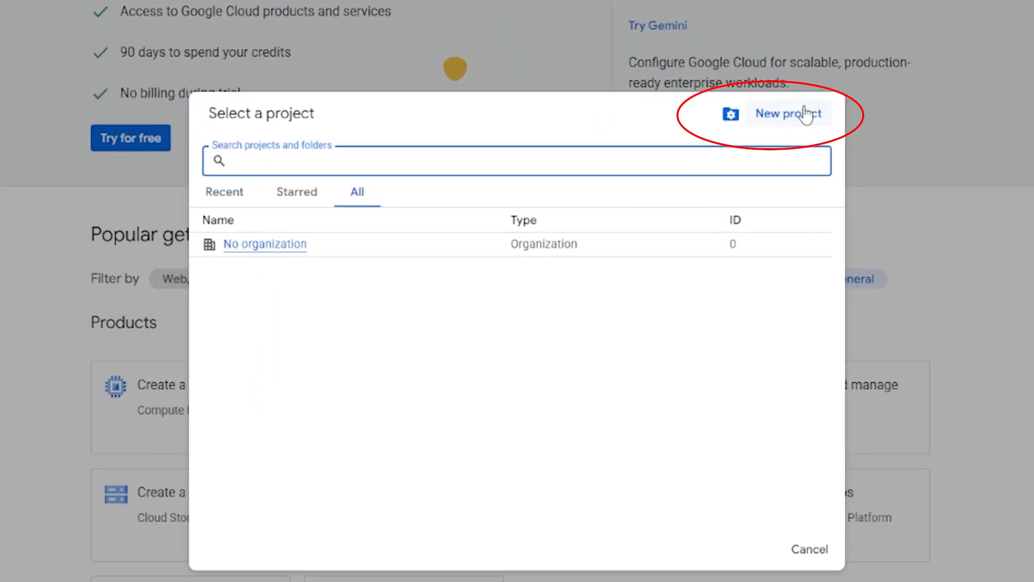
click(802, 115)
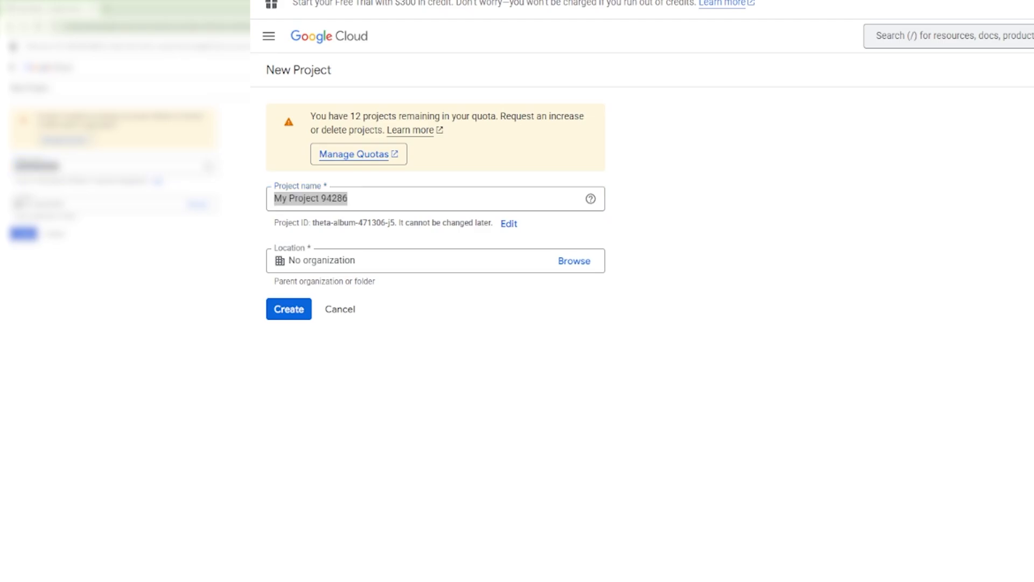
click(410, 198)
key(ctrl+a)
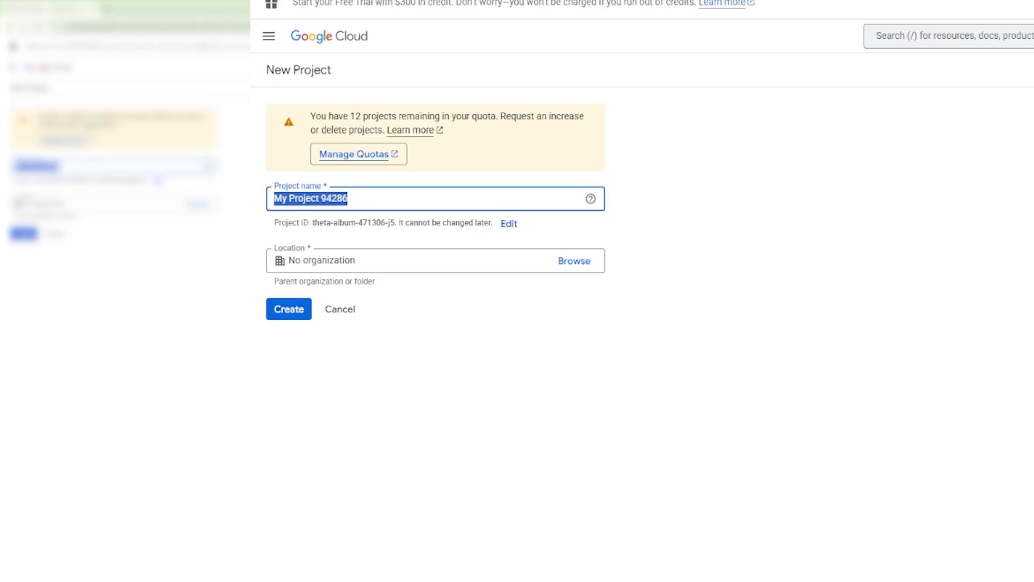
text(n8n)
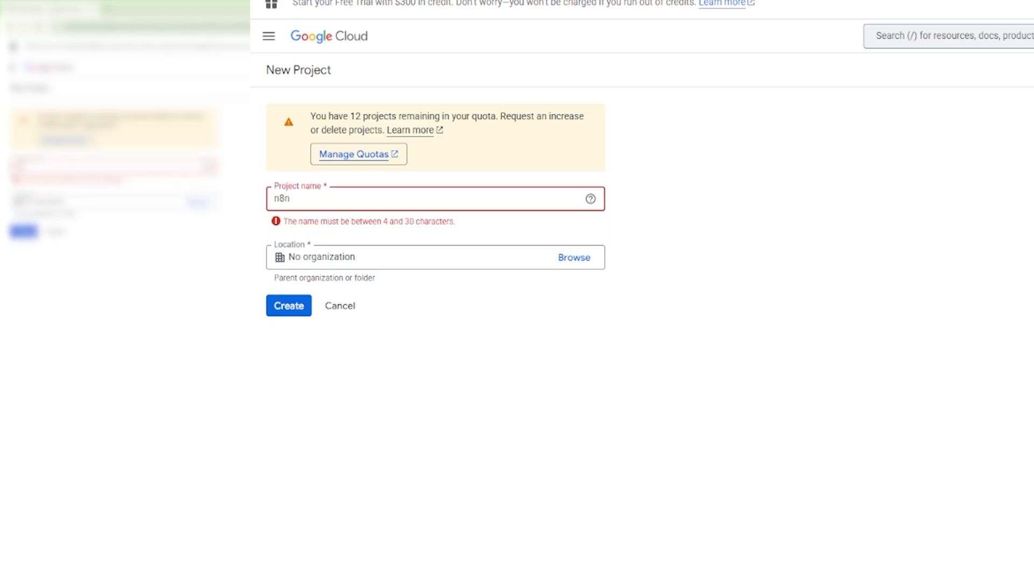
text( Projects)
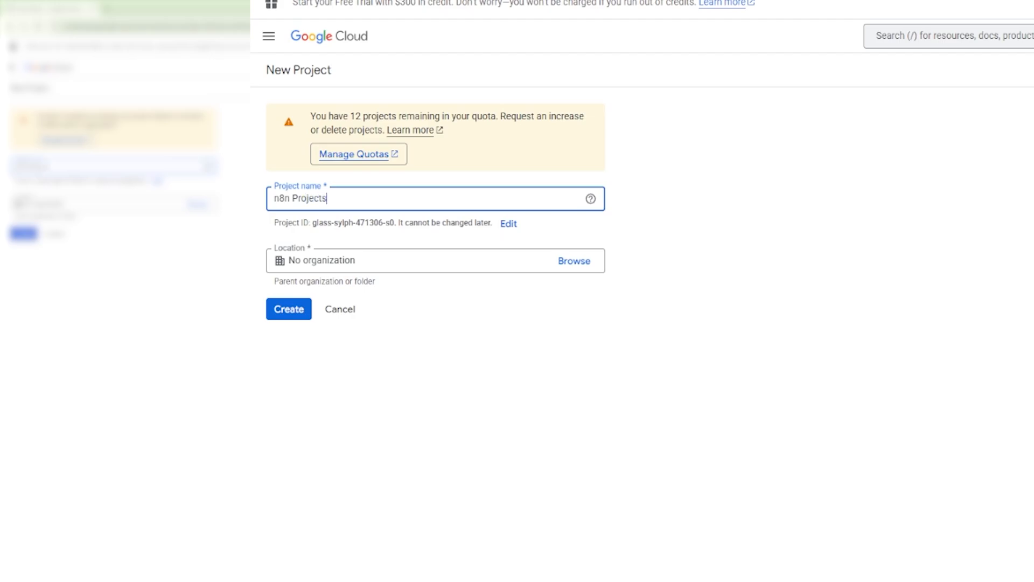
click(287, 379)
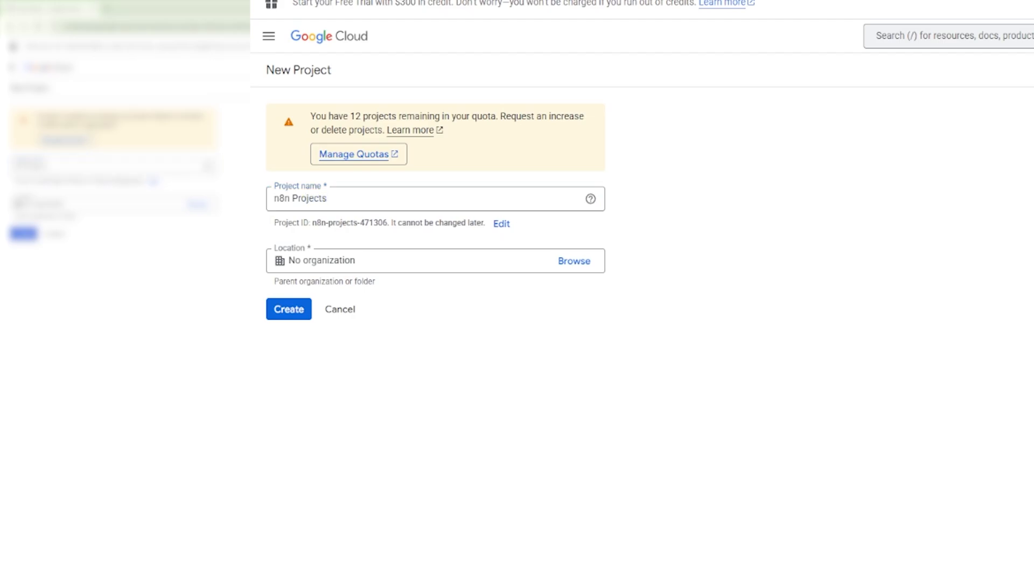
click(288, 309)
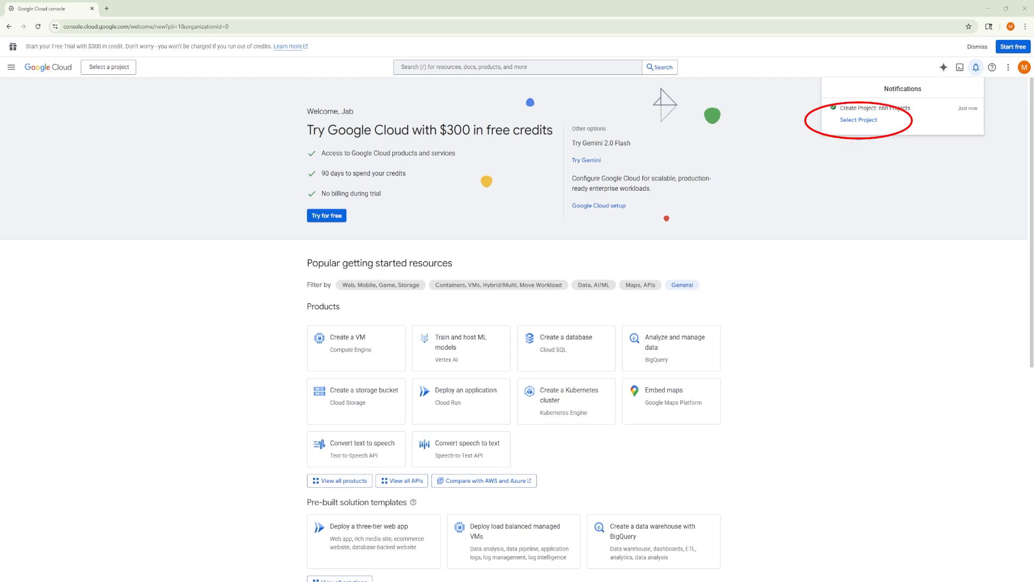
Step: Switch to the n8n Projects project and start the initial configuration of its OAuth consent screen under APIs & Services
click(859, 119)
mouse_move(49, 281)
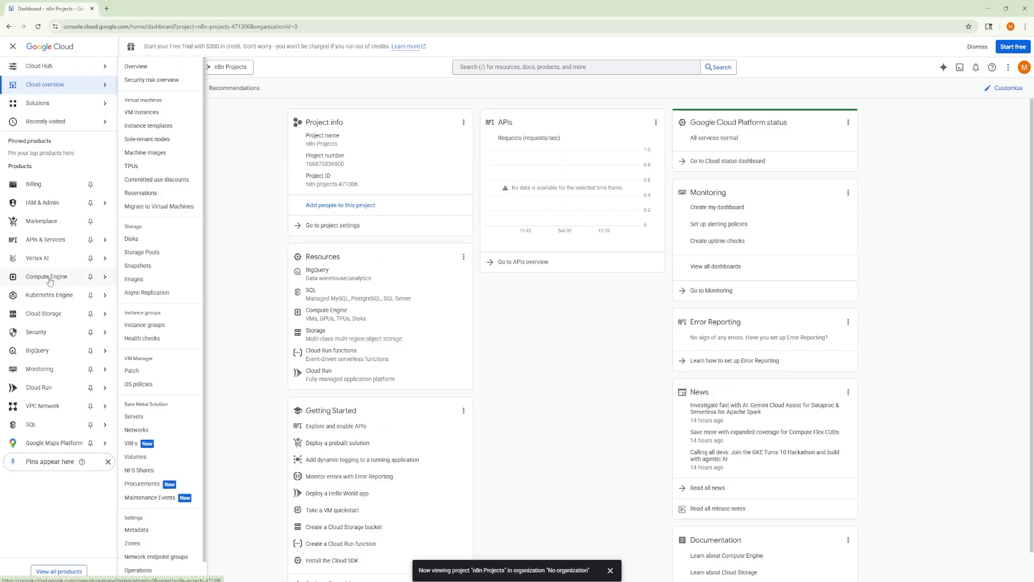
click(40, 240)
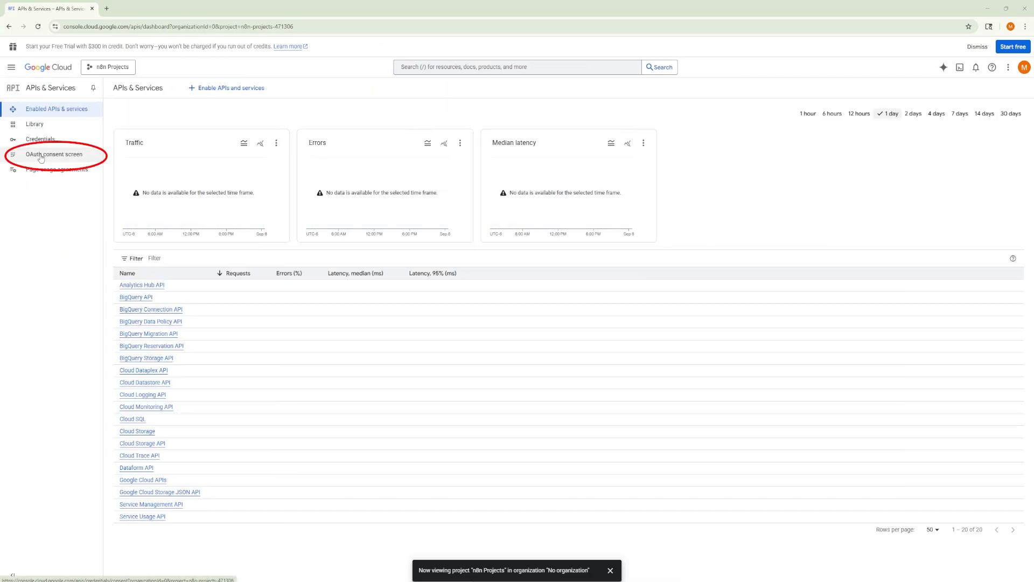
click(86, 158)
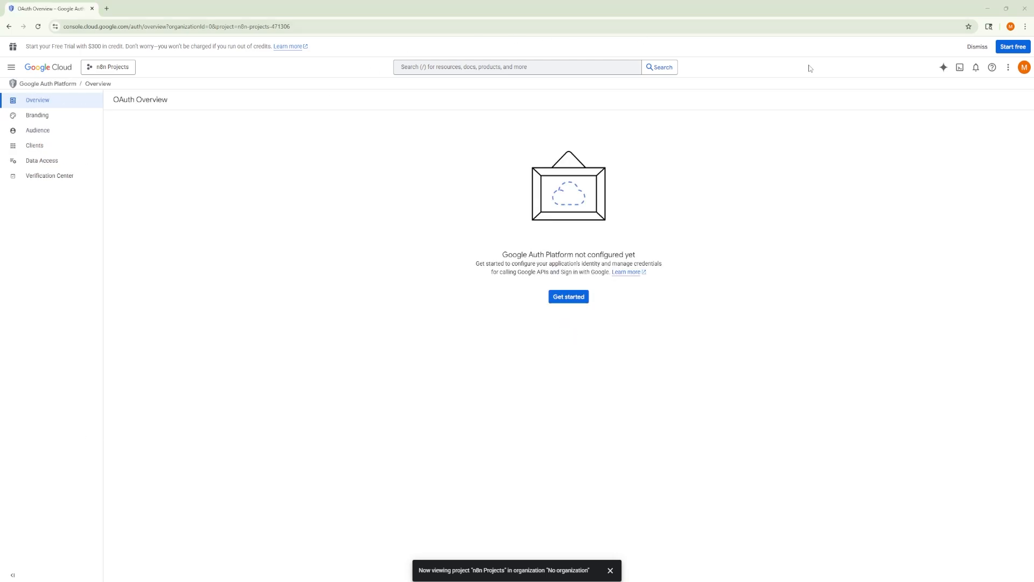
click(574, 298)
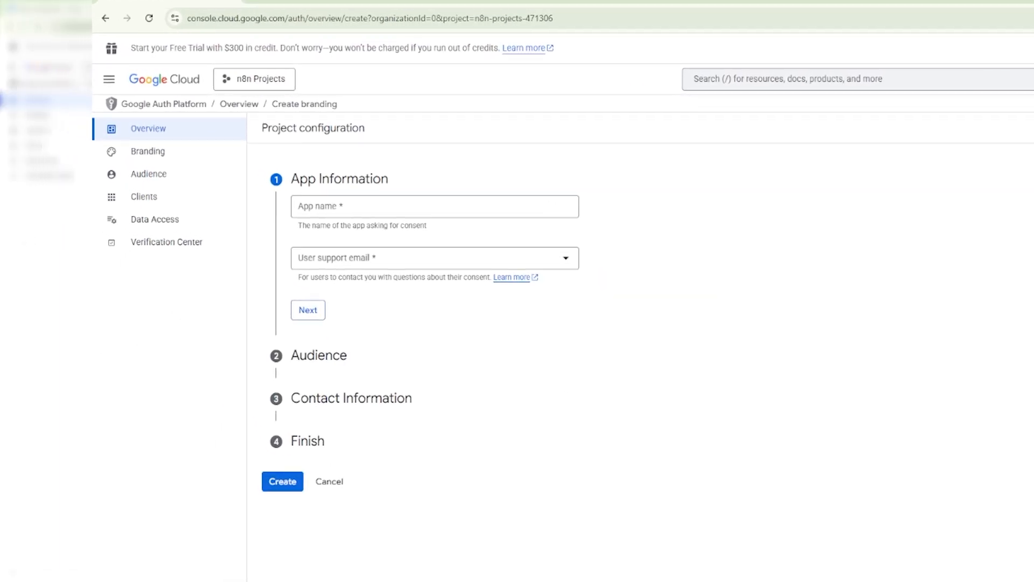
Step: Fill in the app information with the app name "n8n Projects 2" and the account's e-mail as user support email
click(389, 205)
text(n8n)
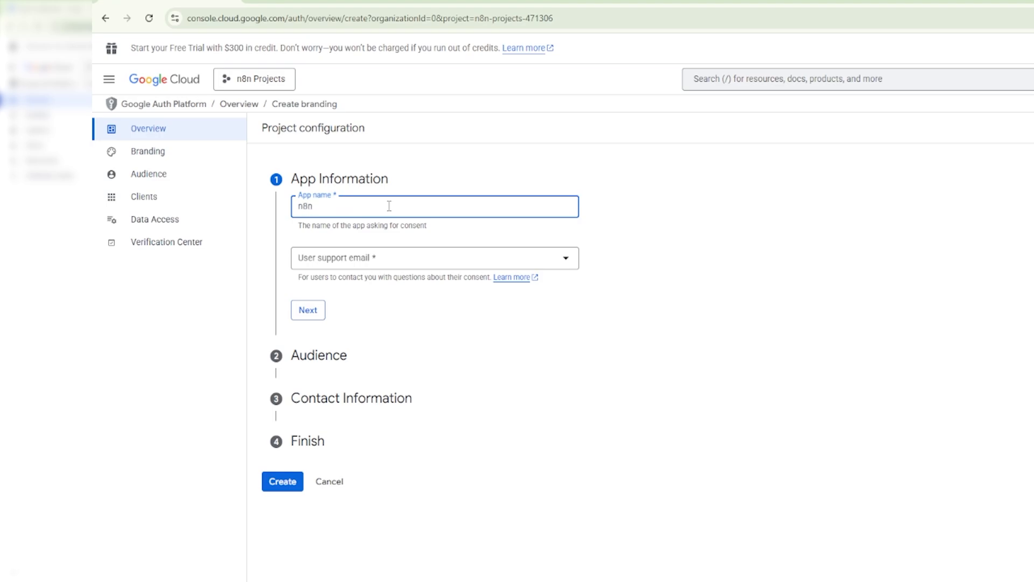
text( Projects 2)
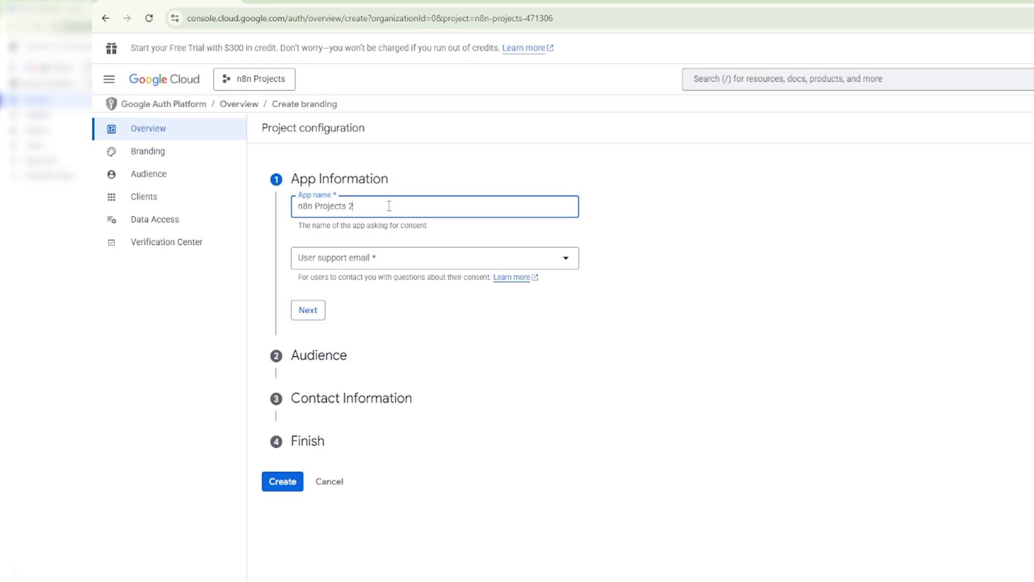
click(390, 258)
click(405, 269)
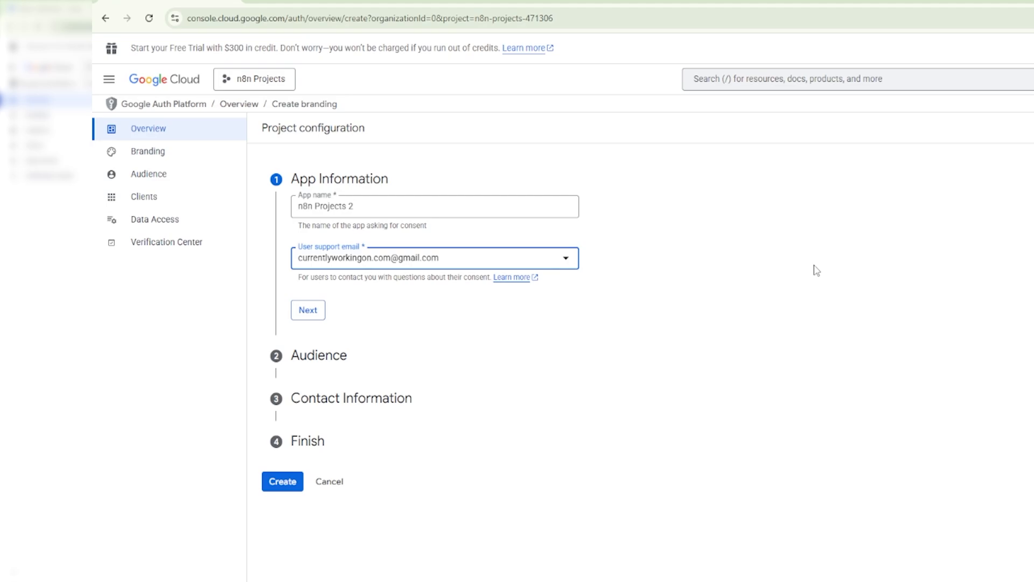
click(307, 311)
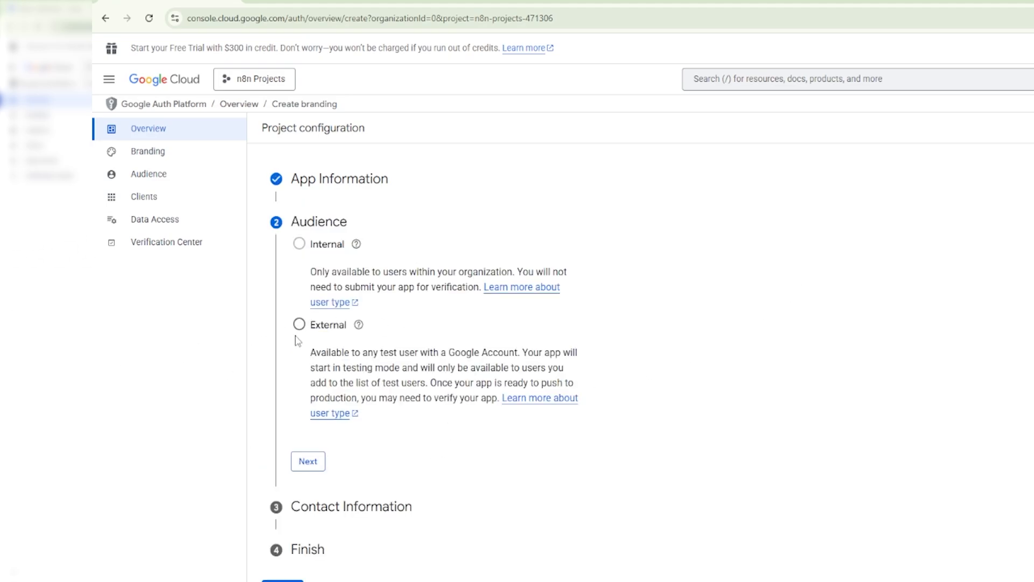
Step: Set the audience to External and enter the contact e-mail address in the contact information
click(300, 325)
click(308, 461)
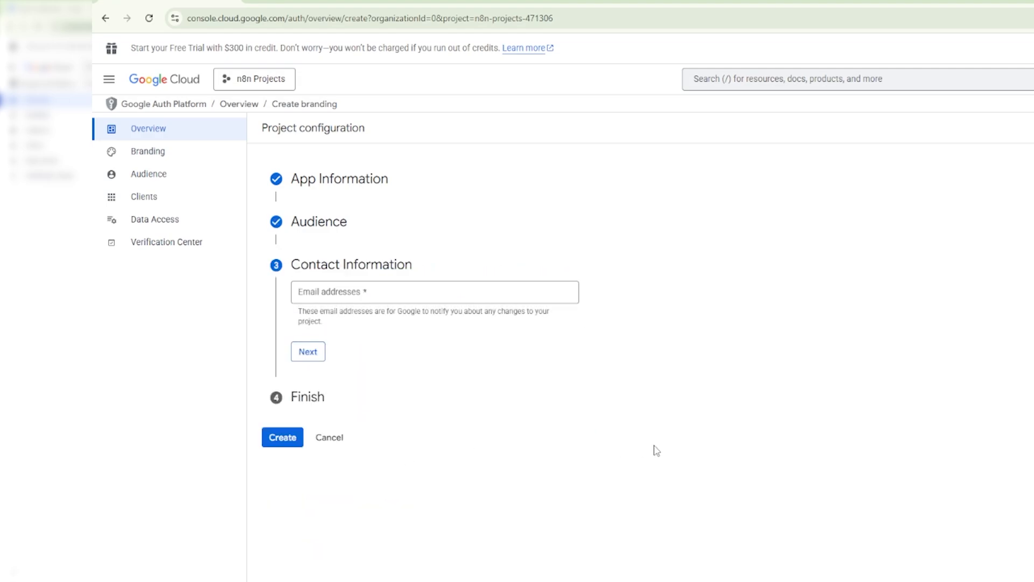
click(388, 290)
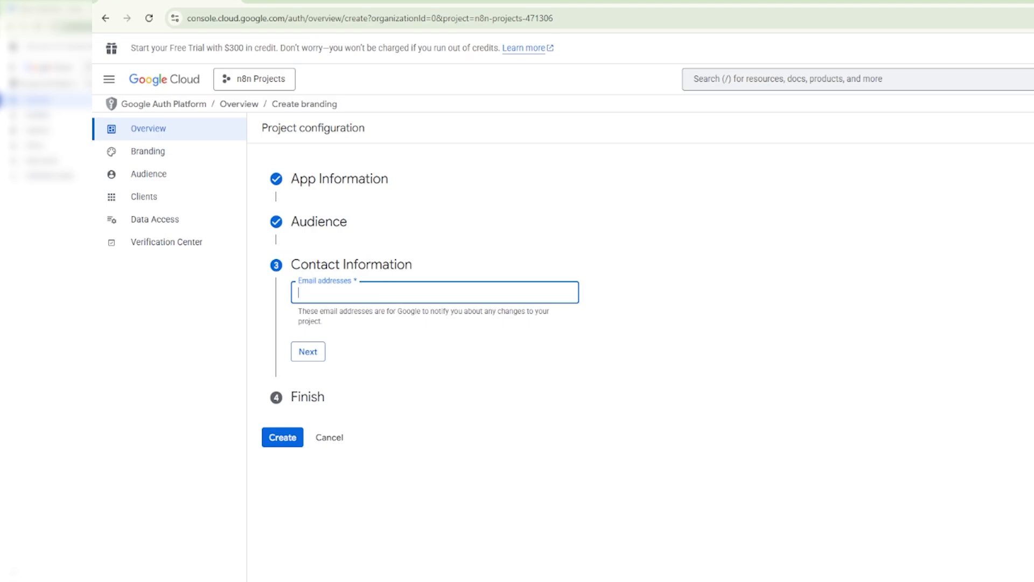
click(431, 290)
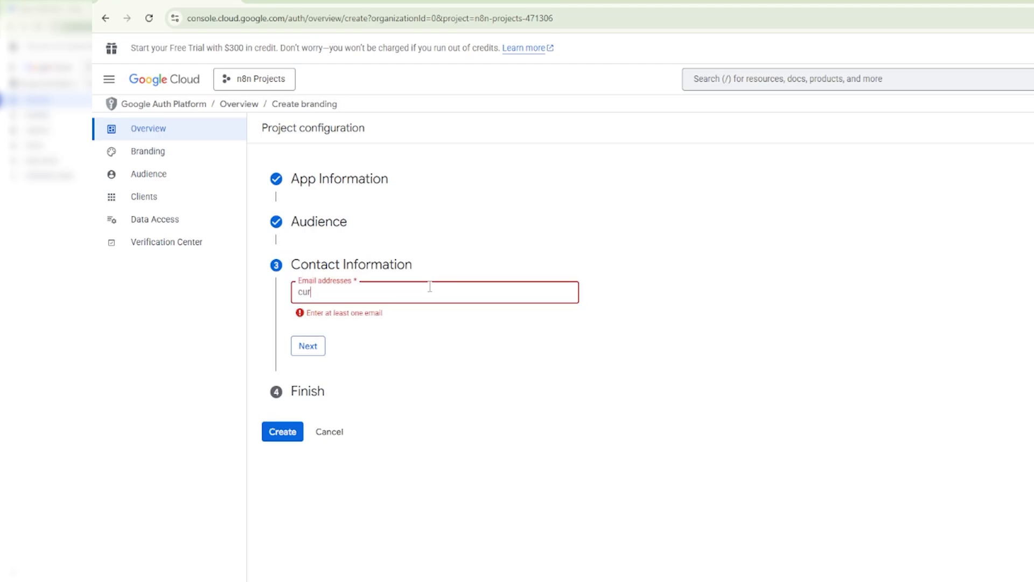
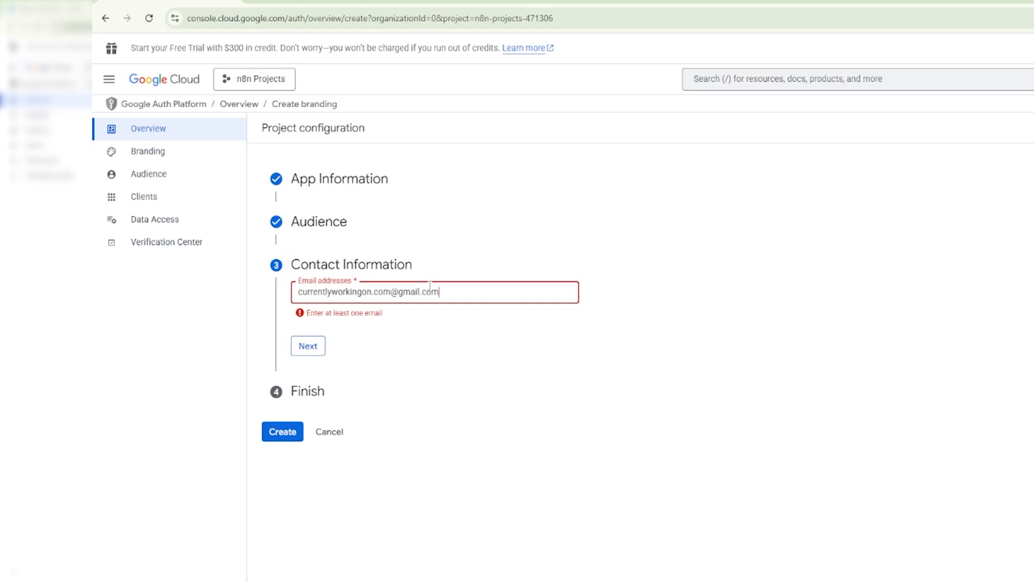
click(424, 356)
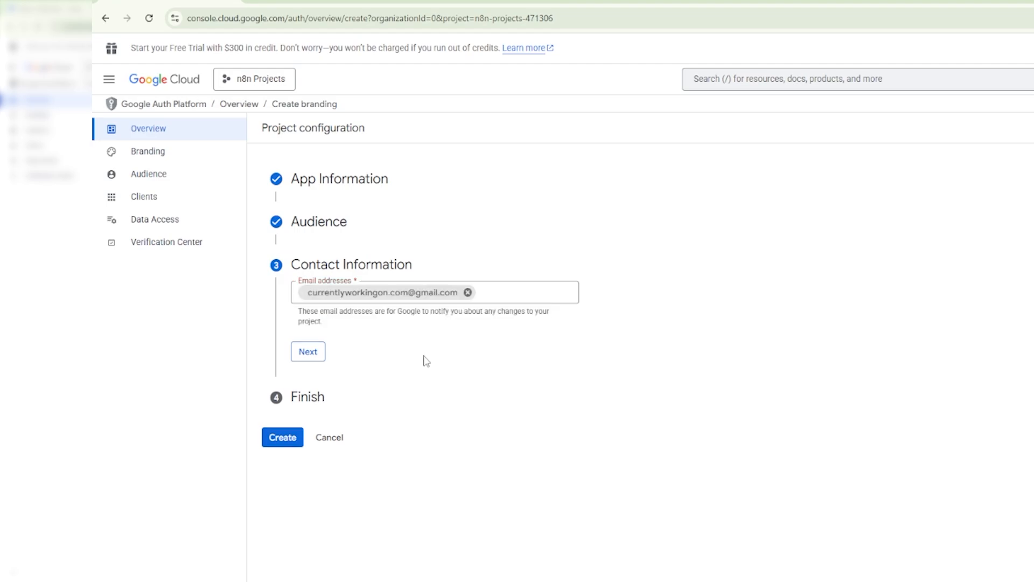
click(315, 351)
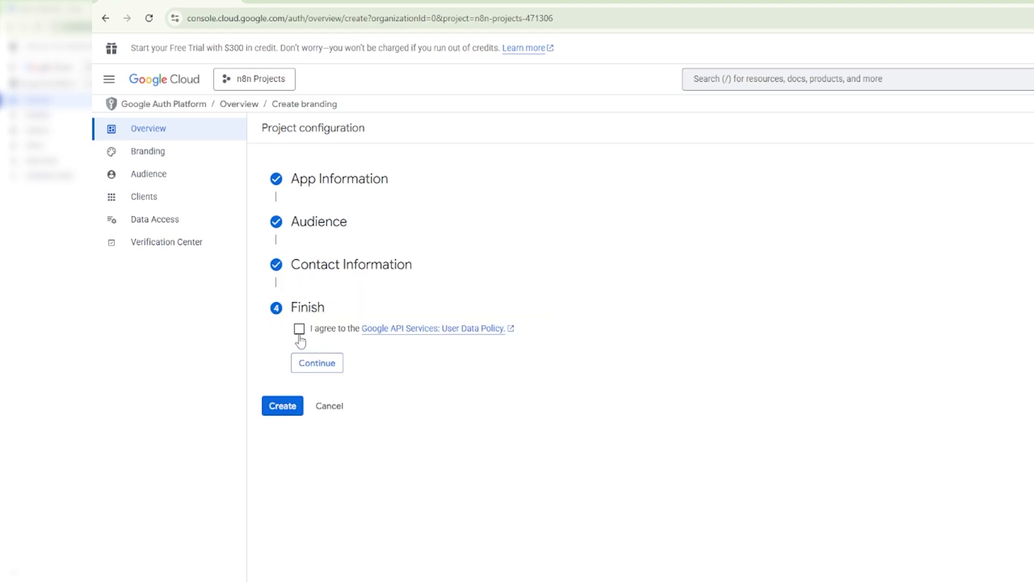
Step: Agree to the Google API Services User Data Policy and create the OAuth configuration
click(299, 330)
click(317, 365)
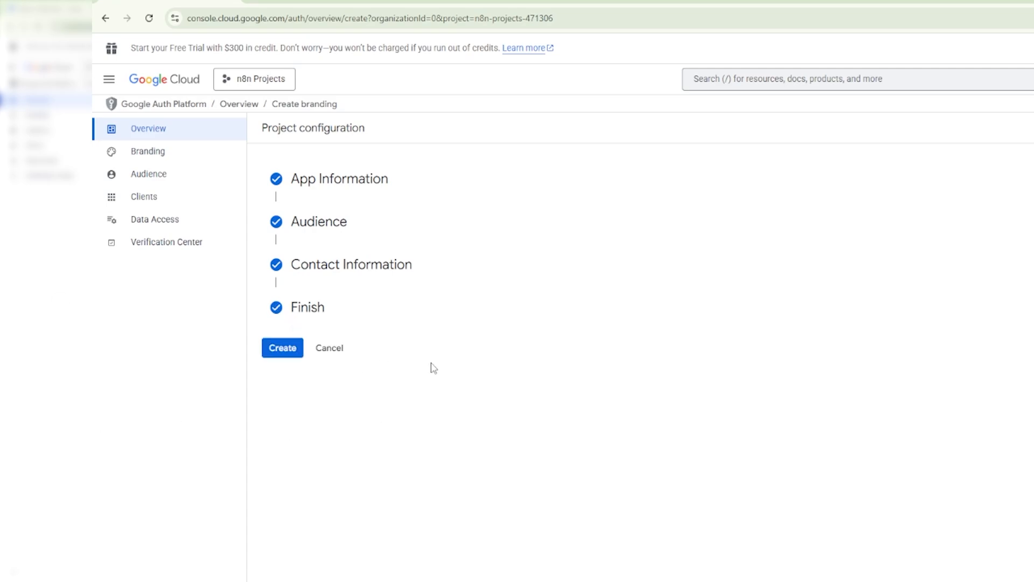
click(283, 351)
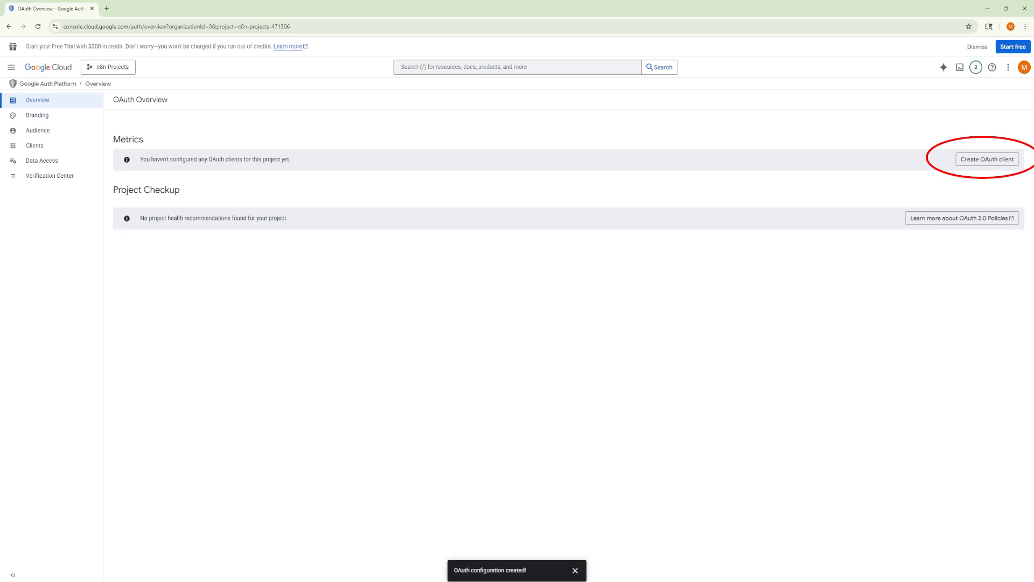
click(977, 163)
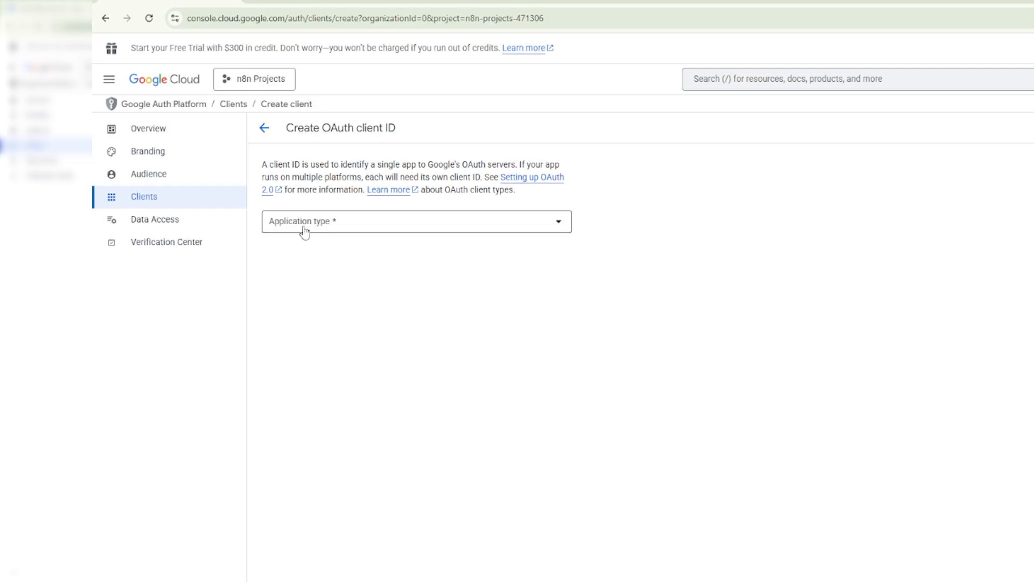
click(365, 222)
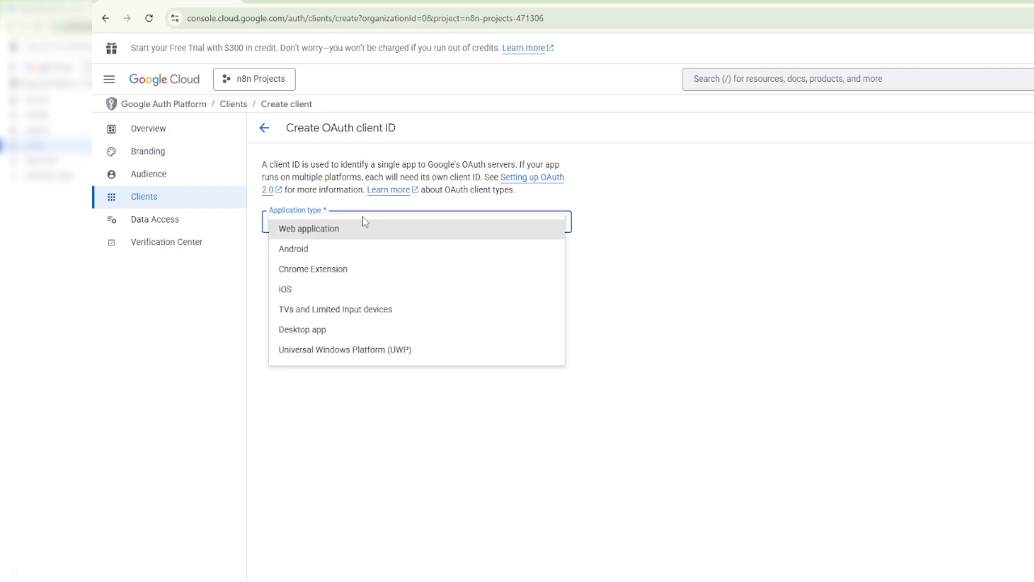
click(358, 233)
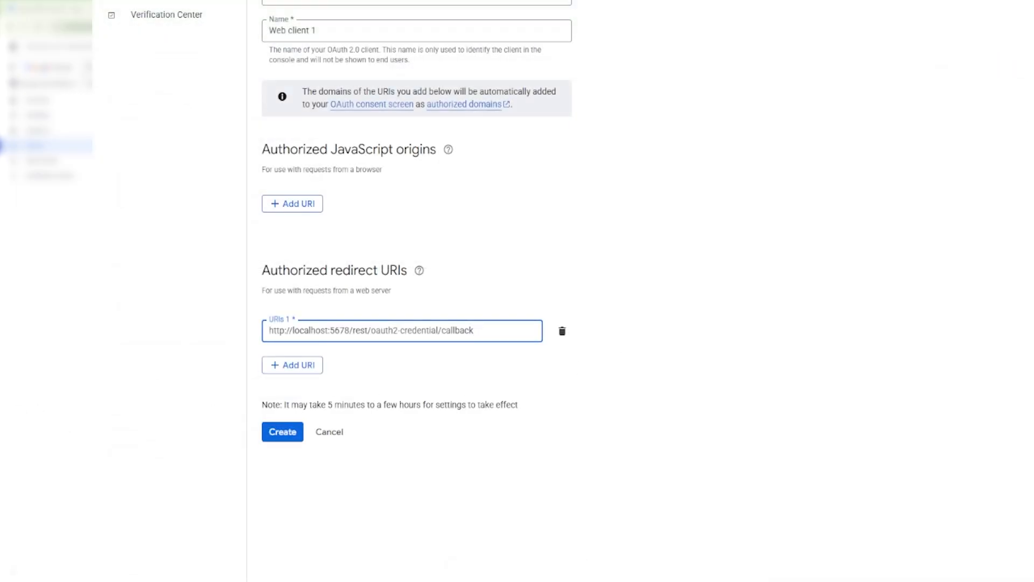
click(280, 434)
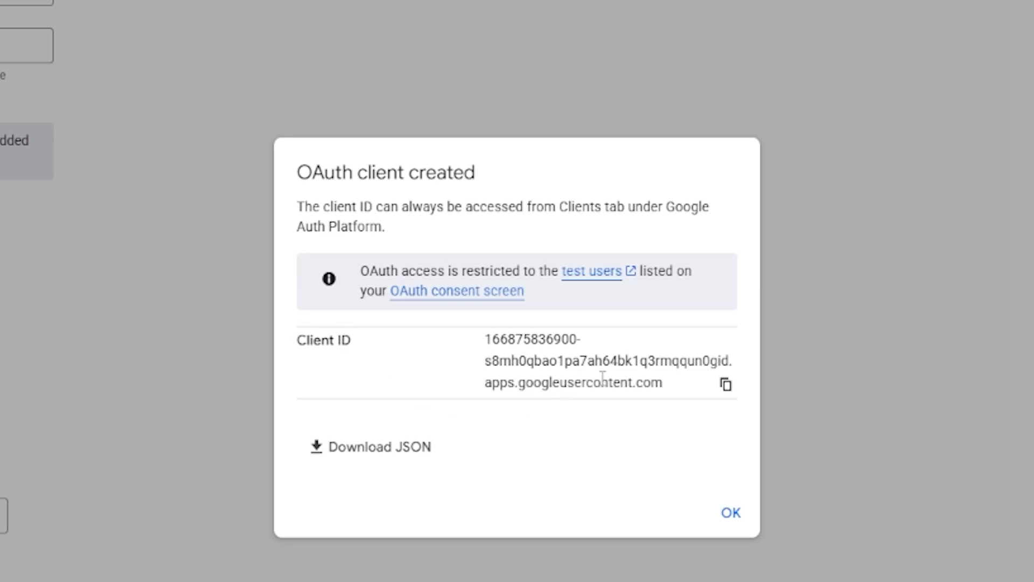
Step: Copy the new OAuth client's ID, then open Web client 1 for editing and copy its client secret
click(726, 384)
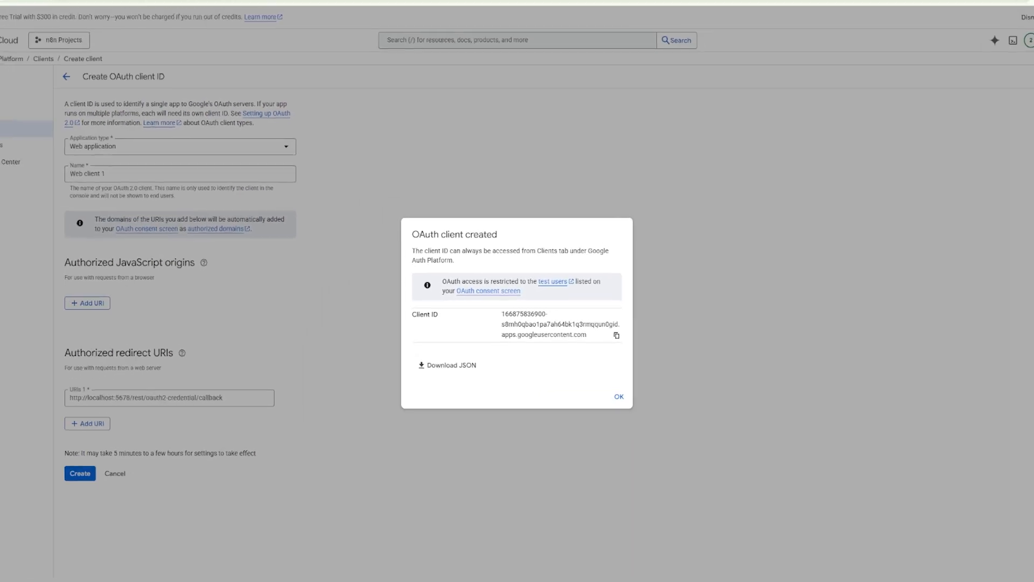
click(618, 396)
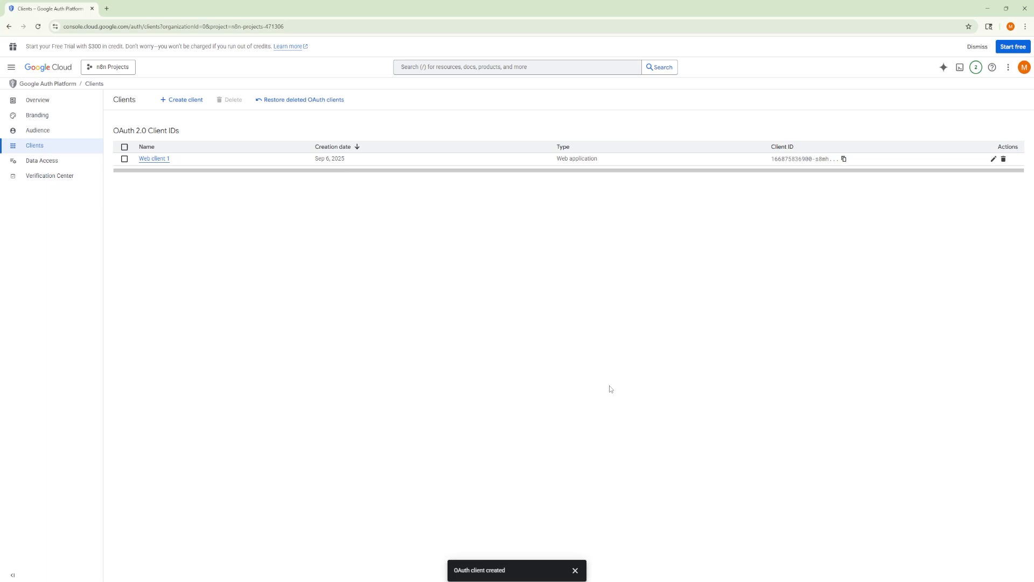
click(995, 160)
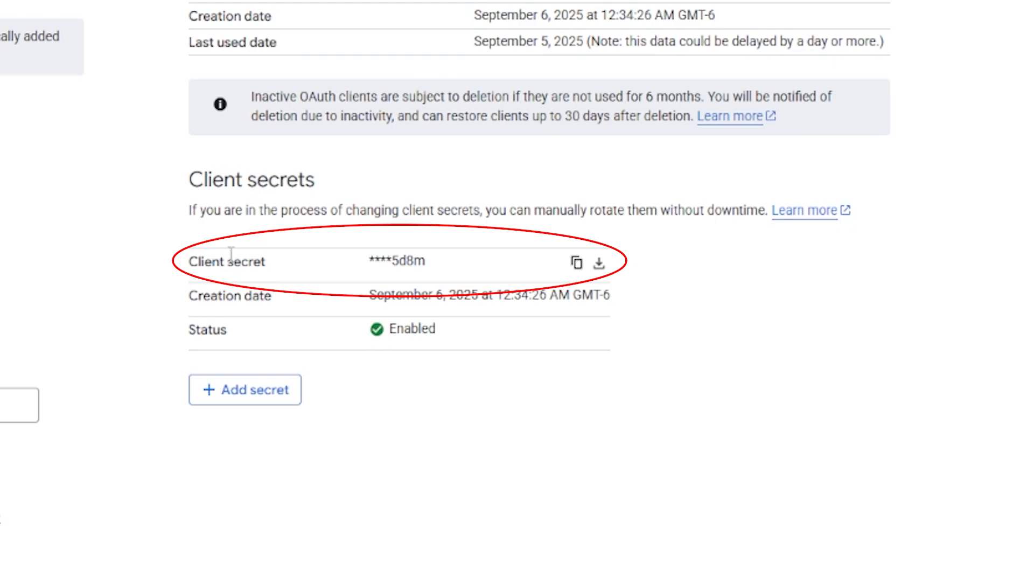
click(582, 265)
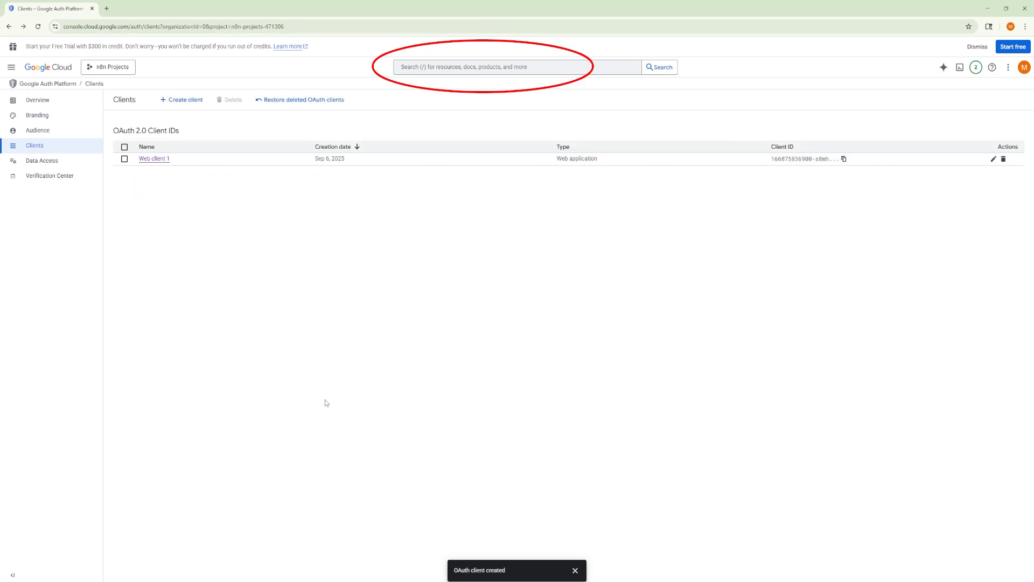
Step: Search the console for "google docs" and open the Google Docs API product page
click(470, 67)
text(google docs)
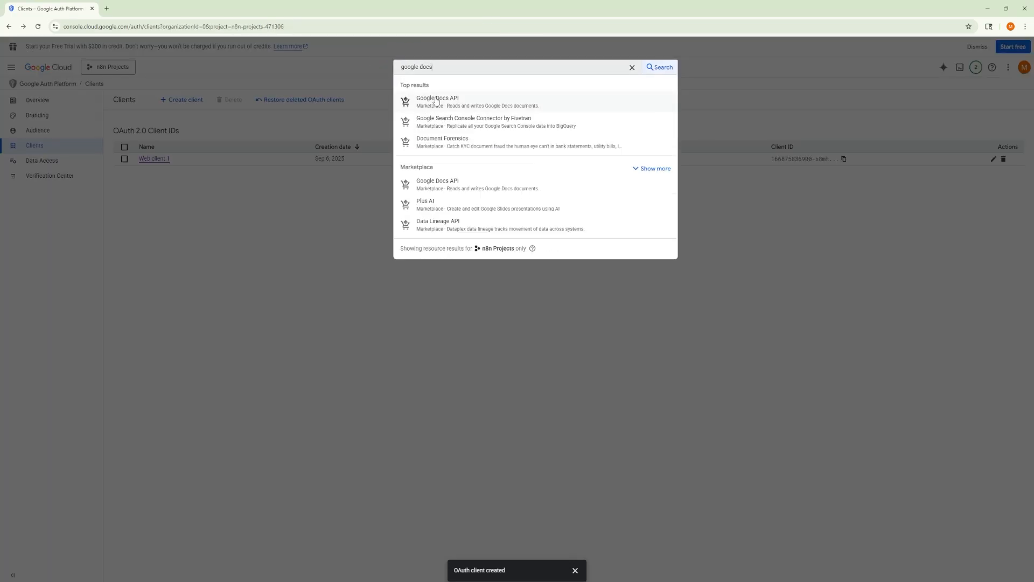
click(437, 100)
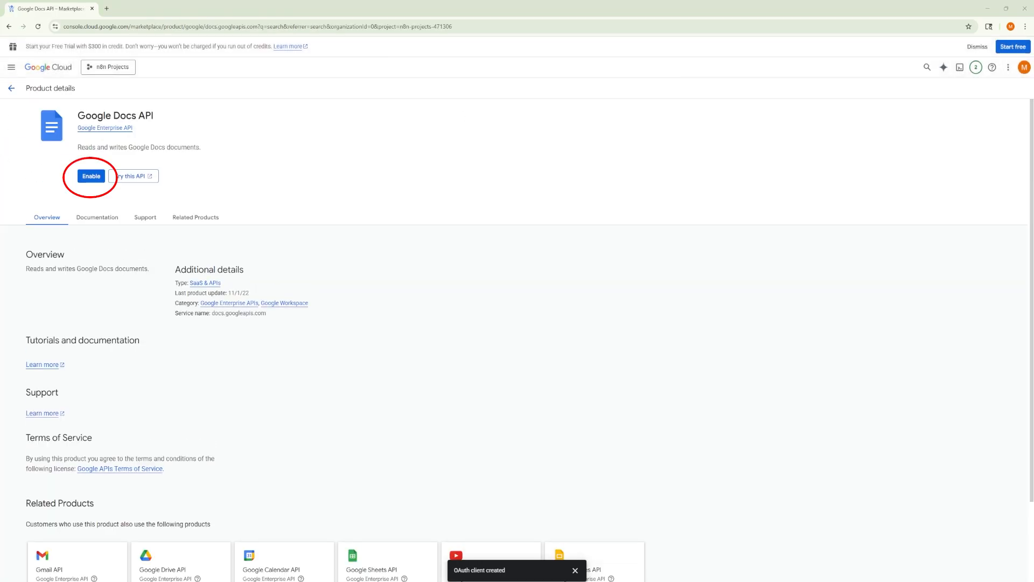
Step: Enable the Google Docs API, and search the console for "google sheets" to enable the Google Sheets API
click(84, 179)
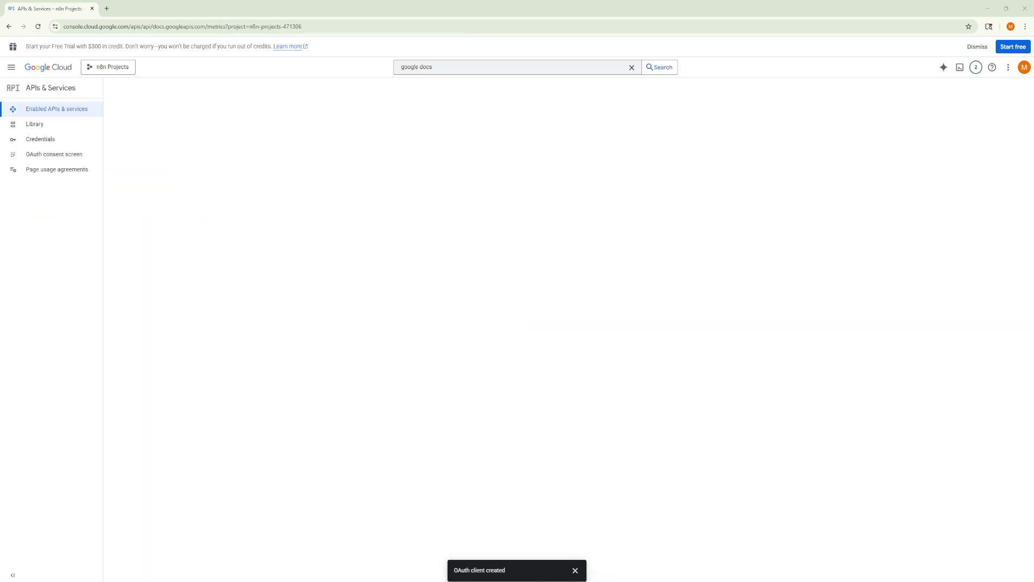
click(476, 65)
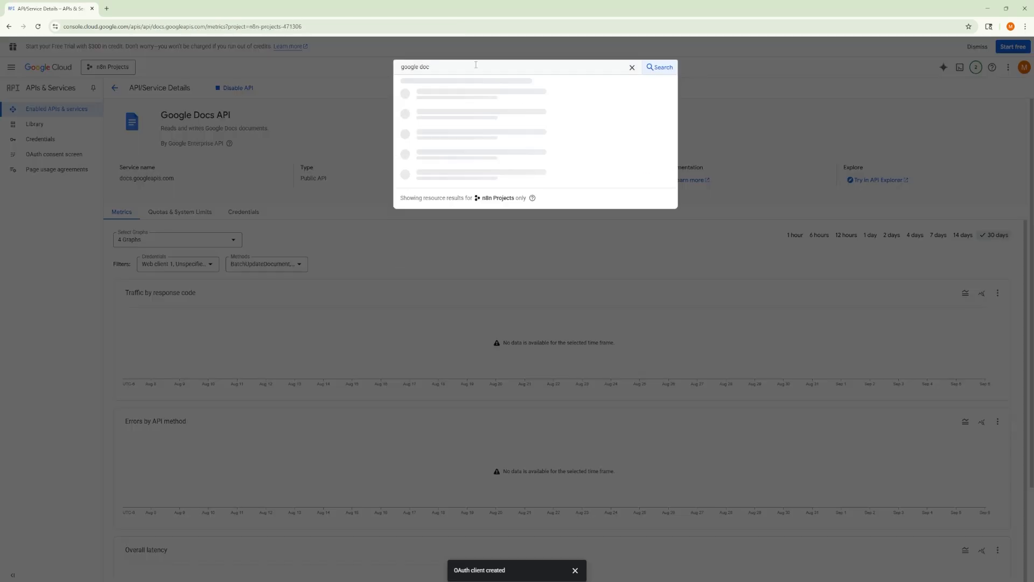
key(BackSpace)
key(BackSpace)
key(BackSpace)
key(BackSpace)
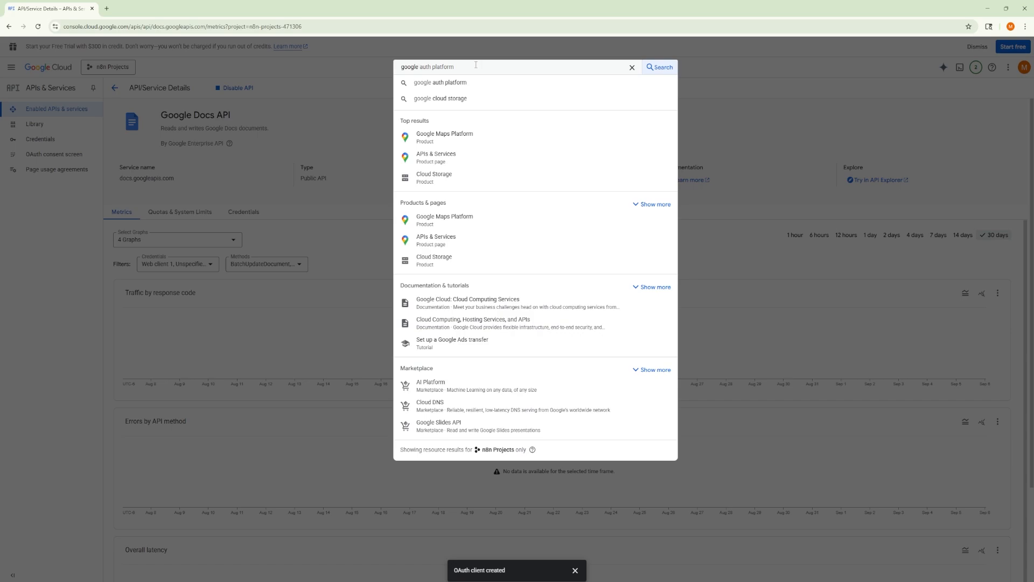
text(sheets)
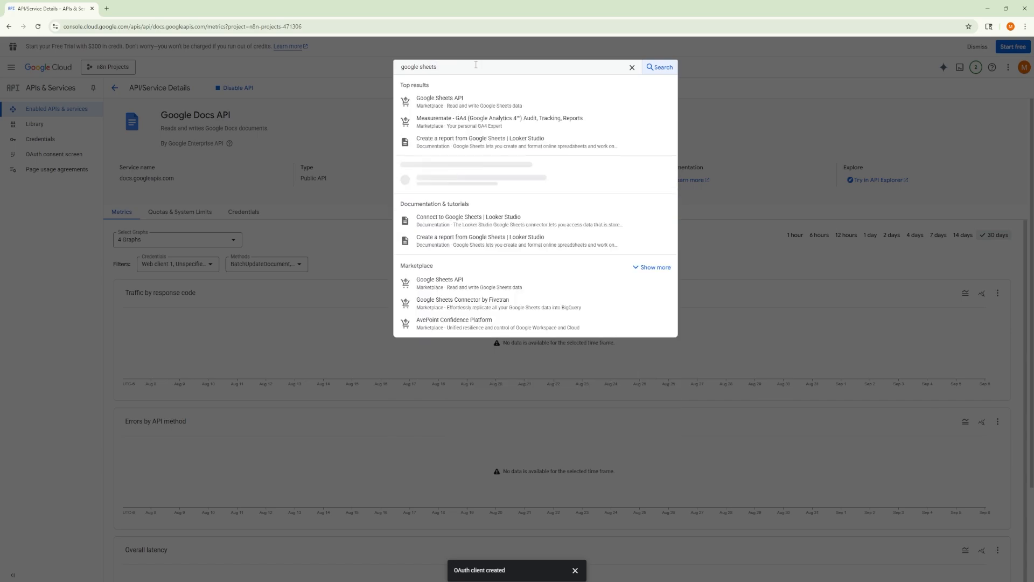
click(442, 102)
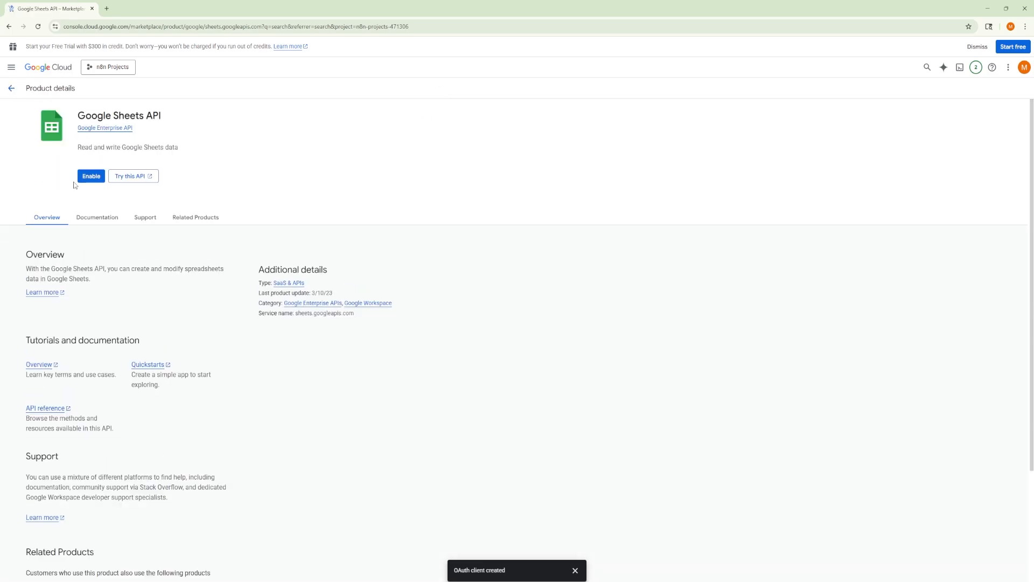
click(90, 178)
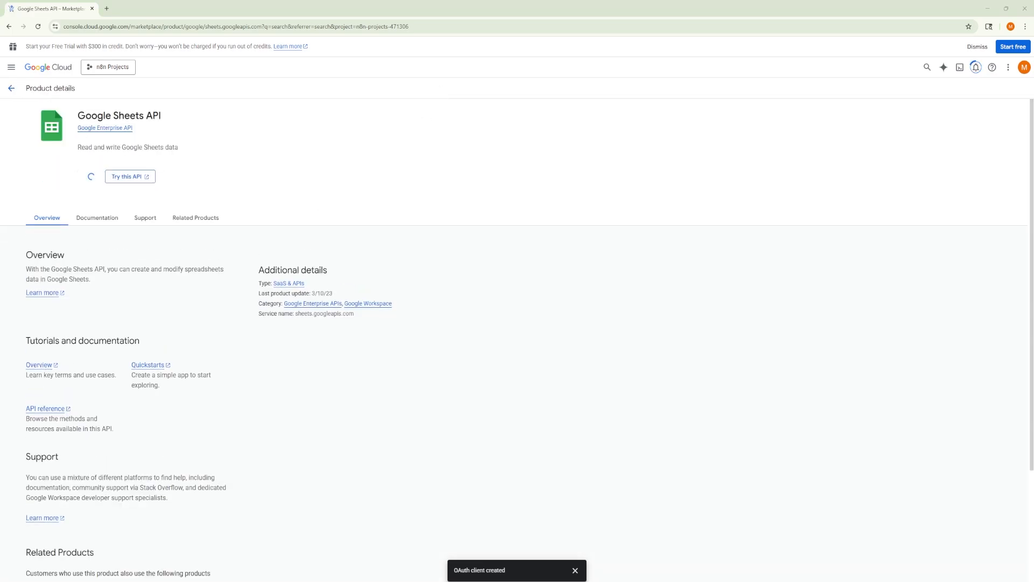
Step: Search the console for "google drive" and enable the Google Drive API for the project
click(458, 67)
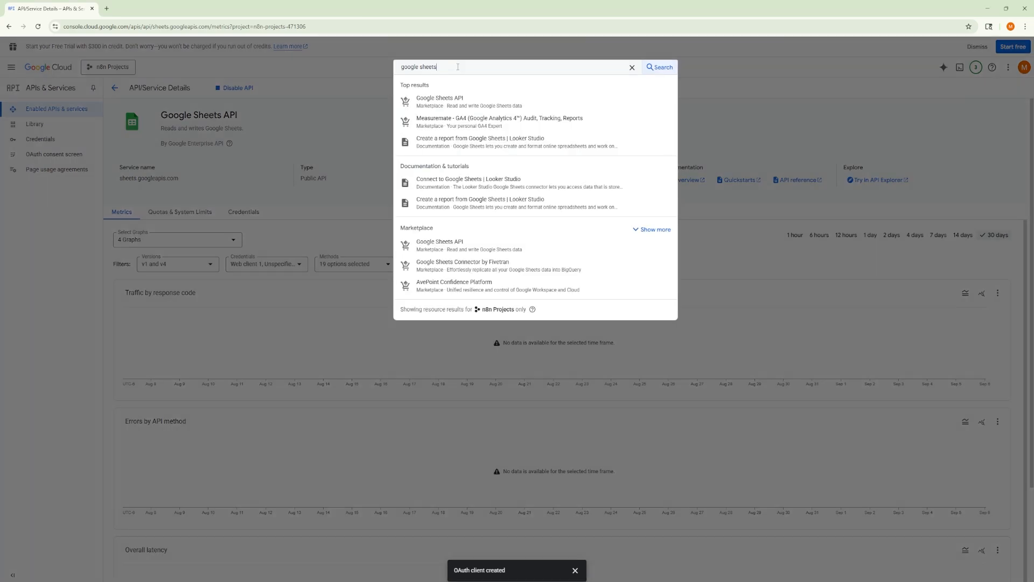
key(BackSpace)
key(BackSpace)
key(BackSpace)
key(BackSpace)
key(BackSpace)
key(BackSpace)
text(drive)
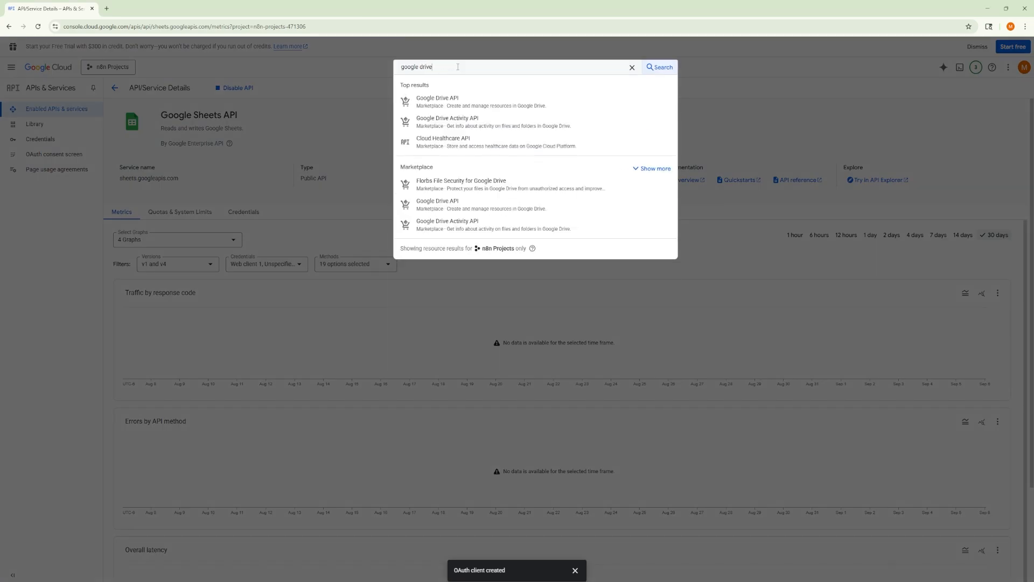
click(437, 98)
click(90, 176)
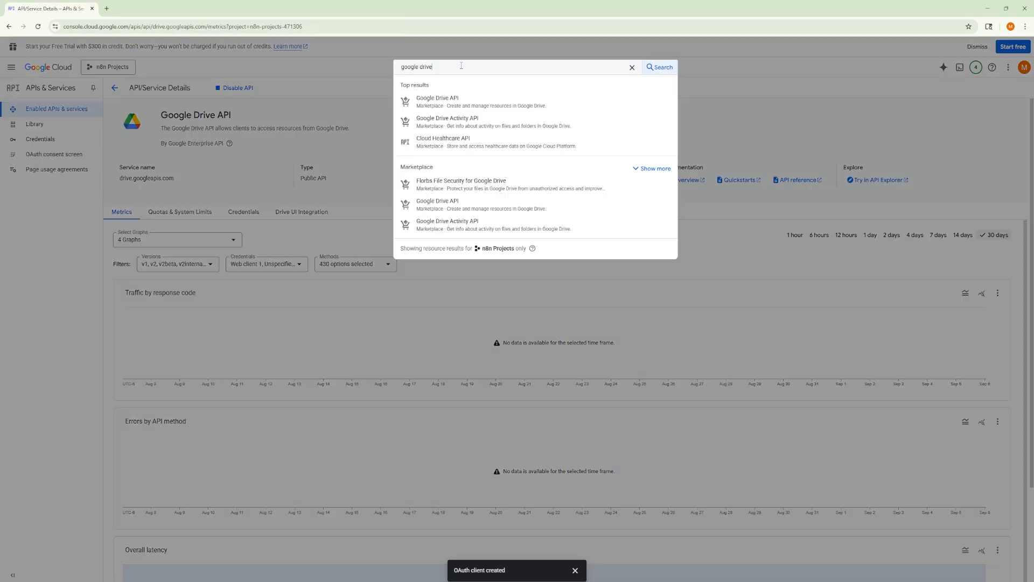
Step: Search the console for "gmail" and enable the Gmail API for the project
text(gmail)
click(437, 98)
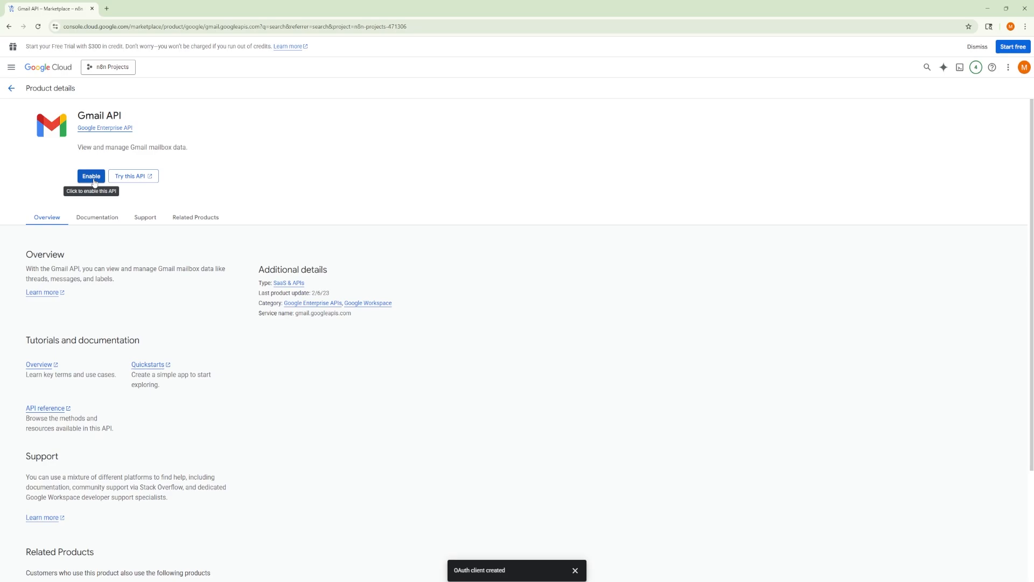
click(91, 176)
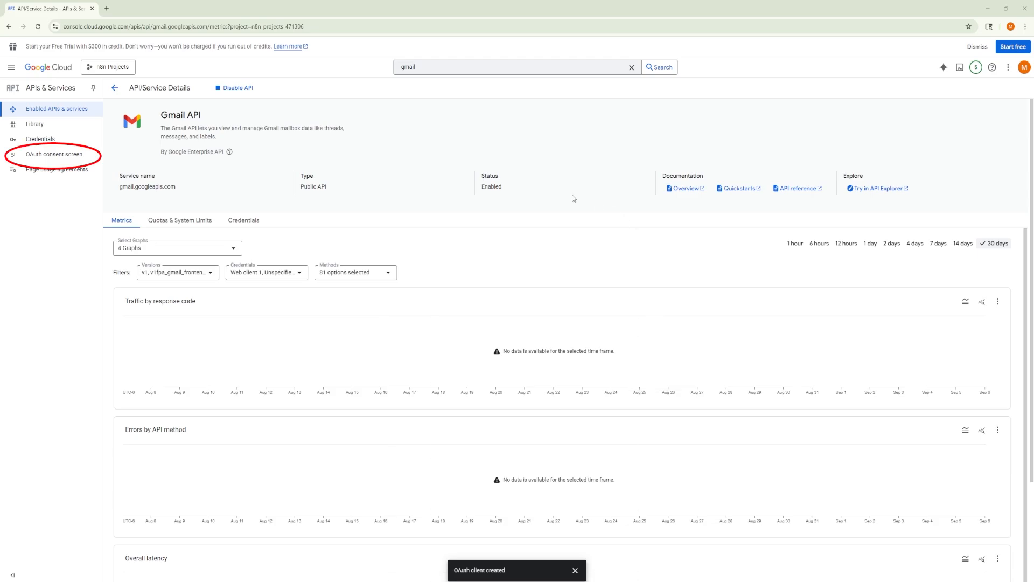
Step: In the OAuth consent screen's Data Access settings, show 100 scopes per page, select all of them and update the selection
click(54, 154)
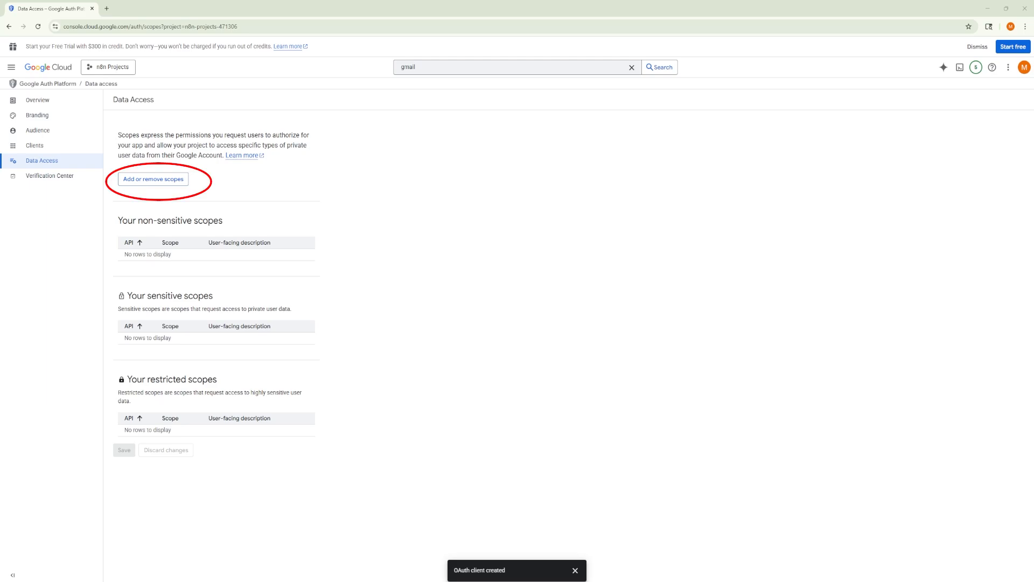
click(166, 180)
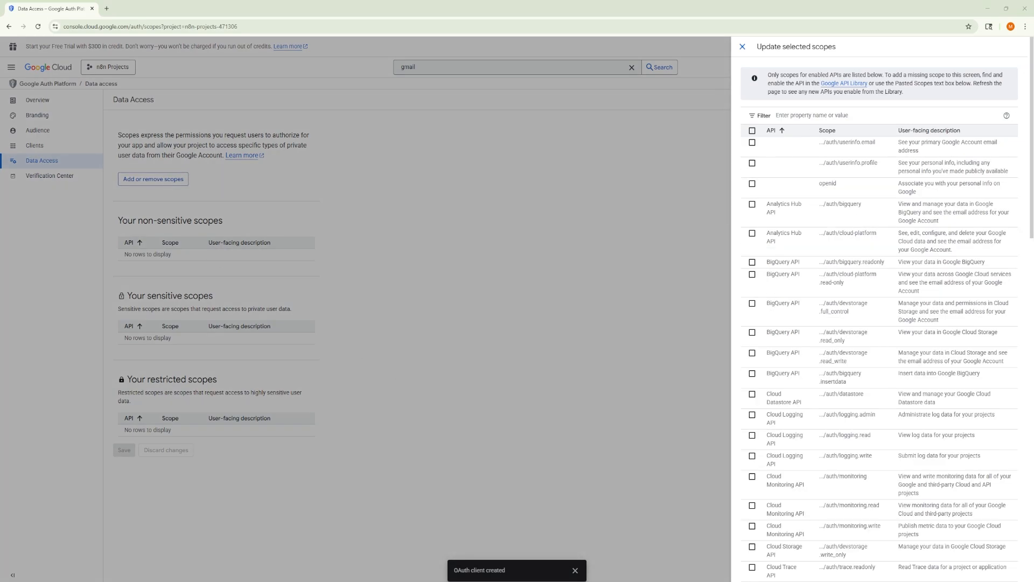
click(929, 335)
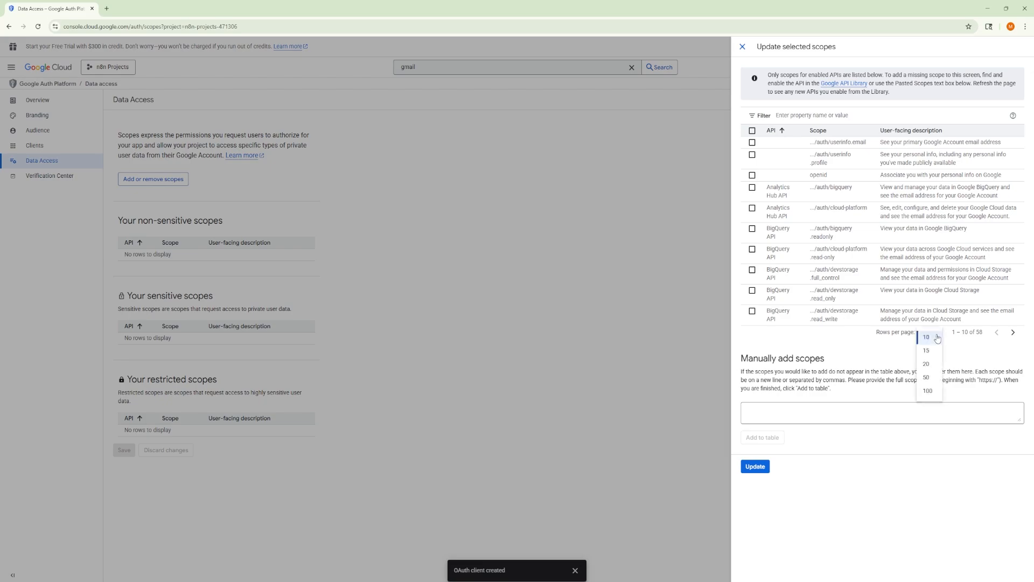
click(930, 394)
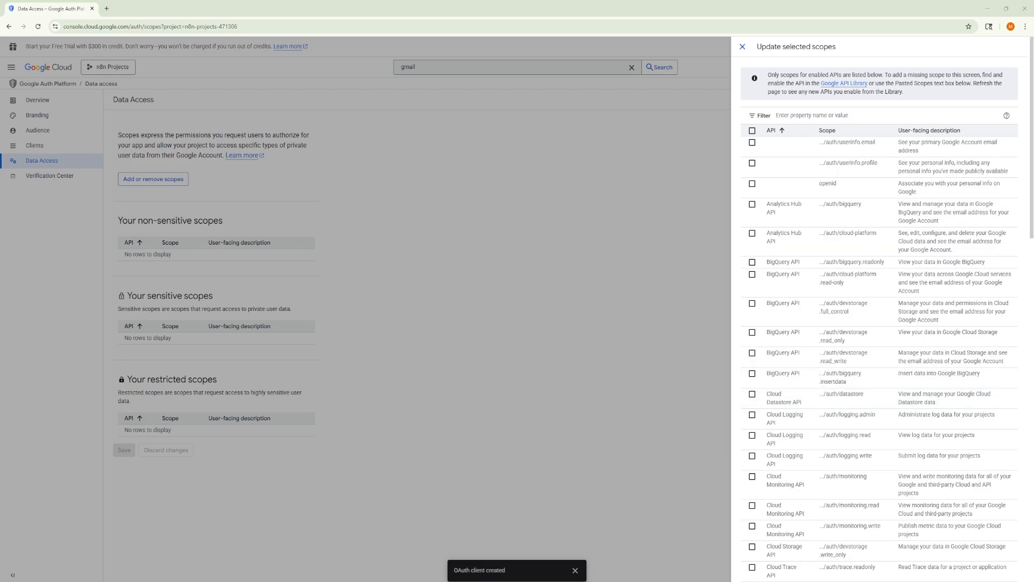
click(751, 131)
scroll(849, 293, down, 20)
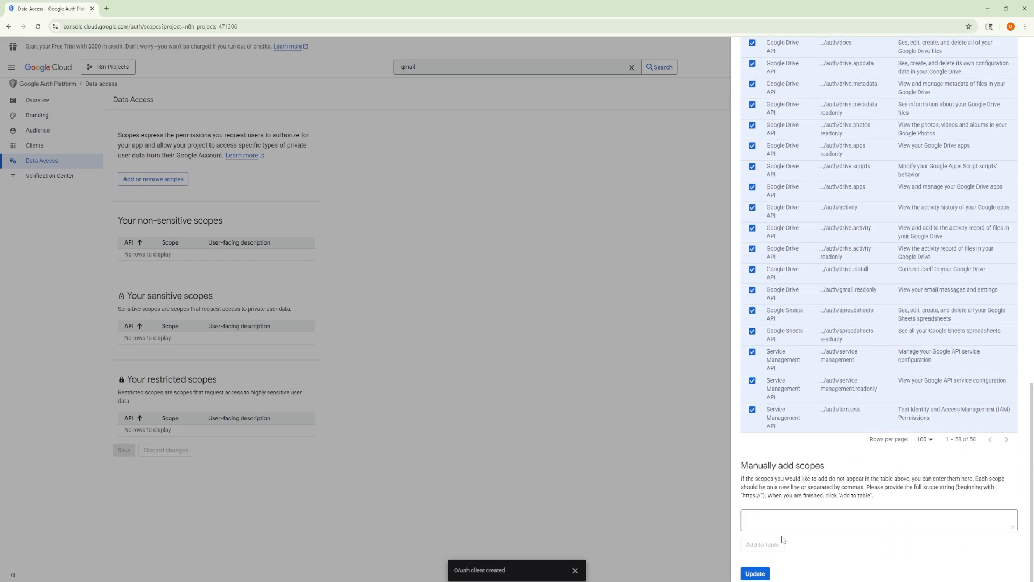
click(755, 573)
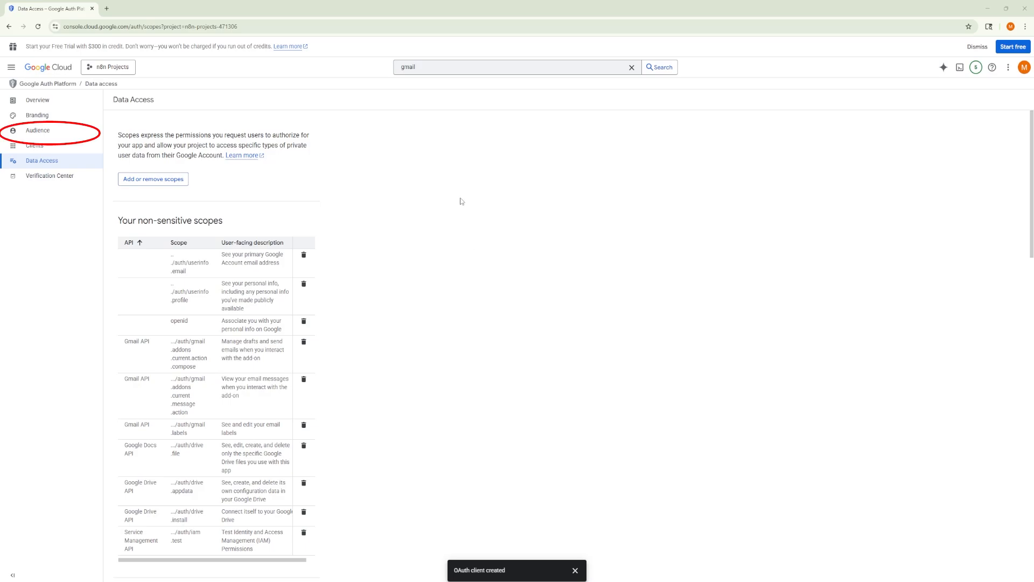
Step: Publish the OAuth app to production from its Audience settings
click(47, 131)
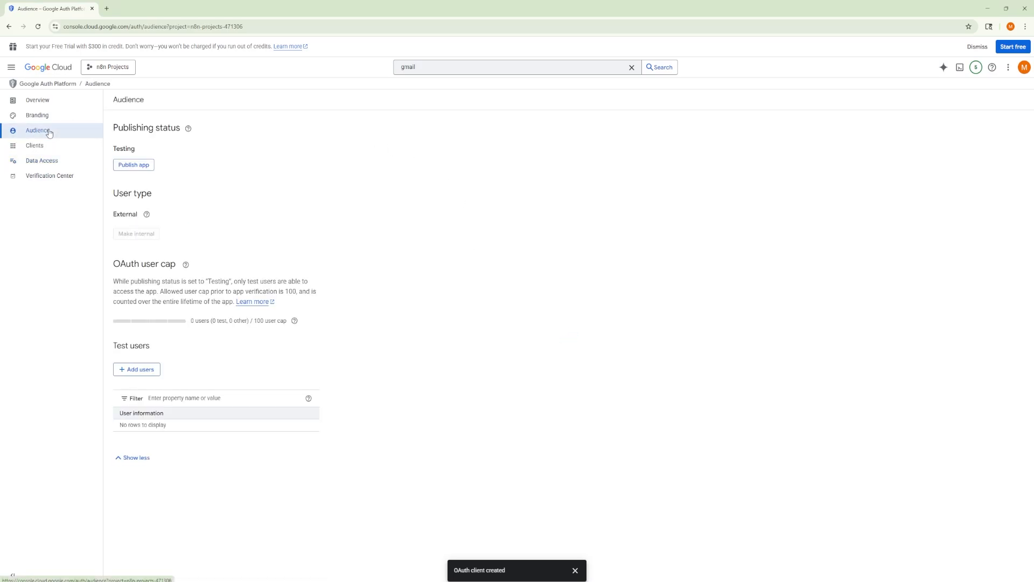
click(135, 167)
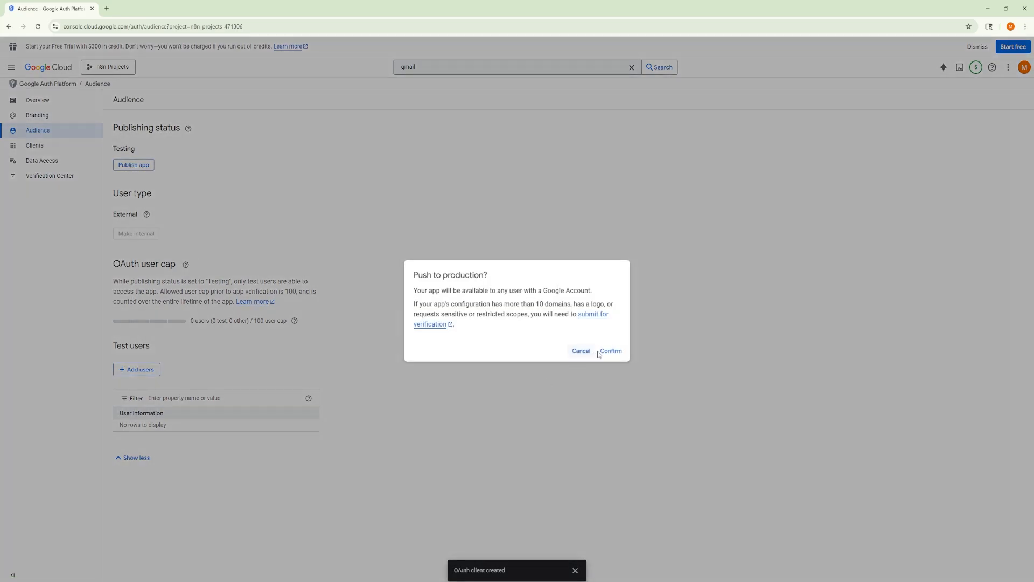
click(614, 351)
Step: Switch to the empty n8n workflow and add a Google Sheets "Append row in sheet" node as its first step
click(318, 8)
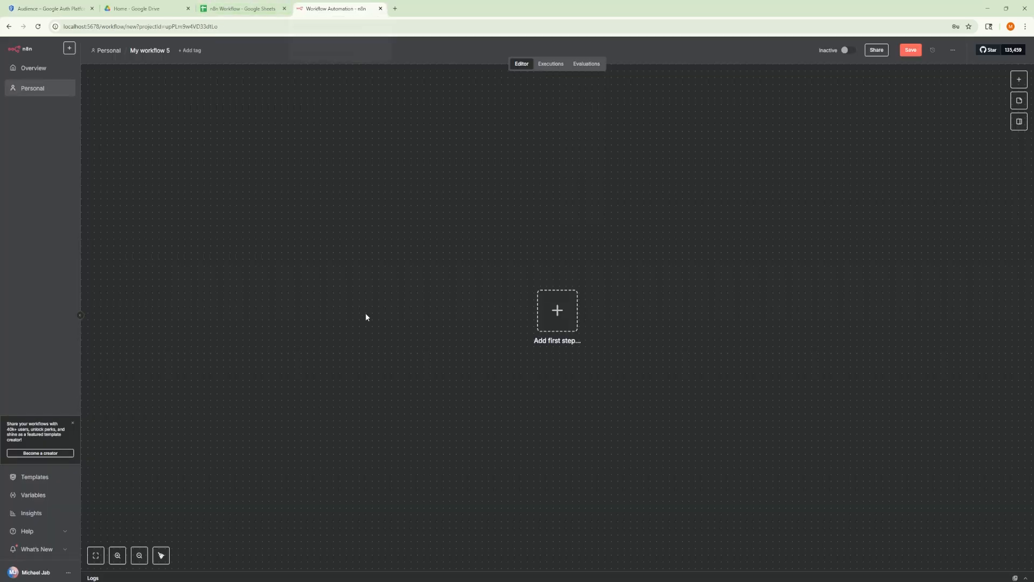
click(558, 311)
text(s)
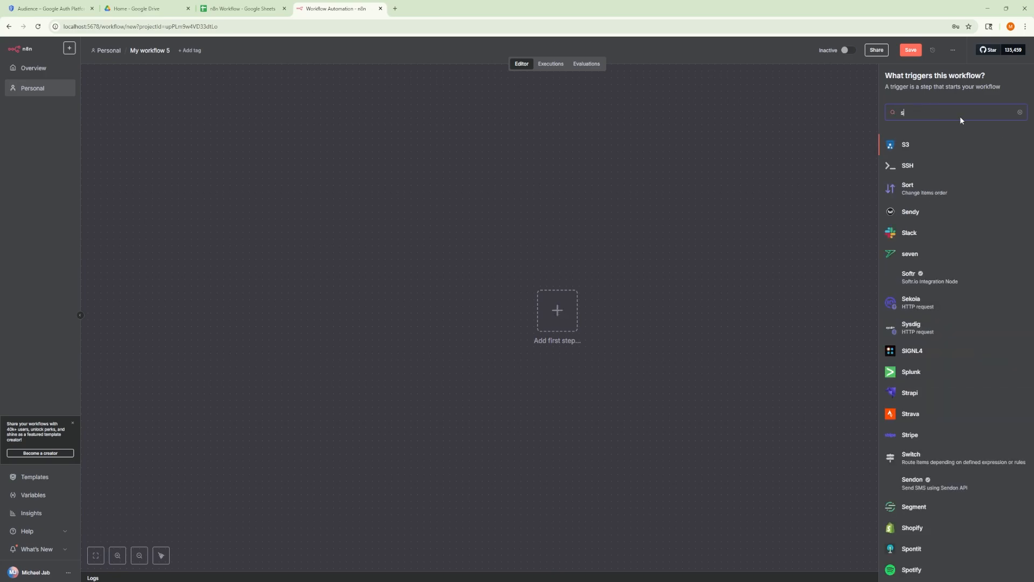
text(heets)
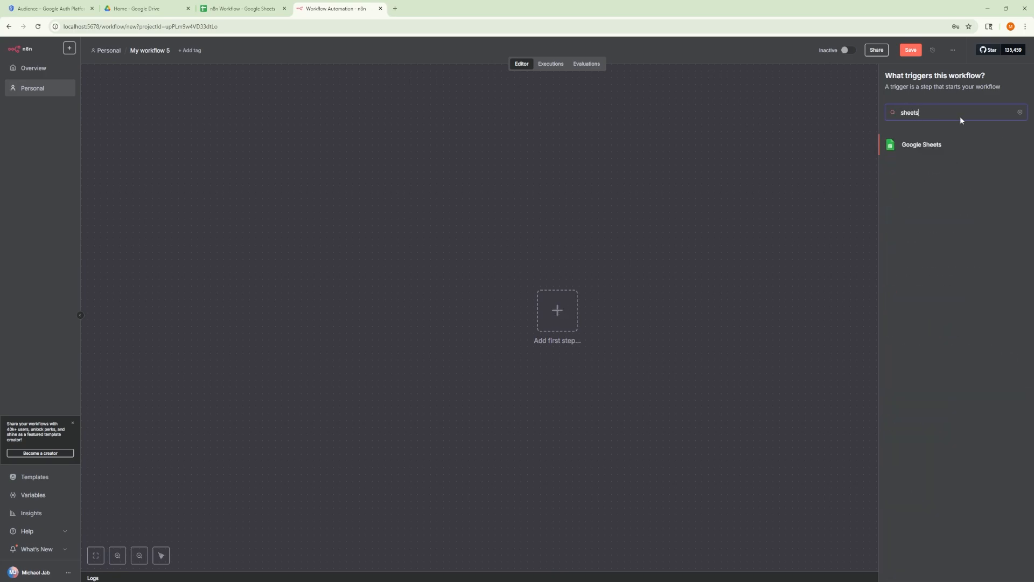
click(926, 145)
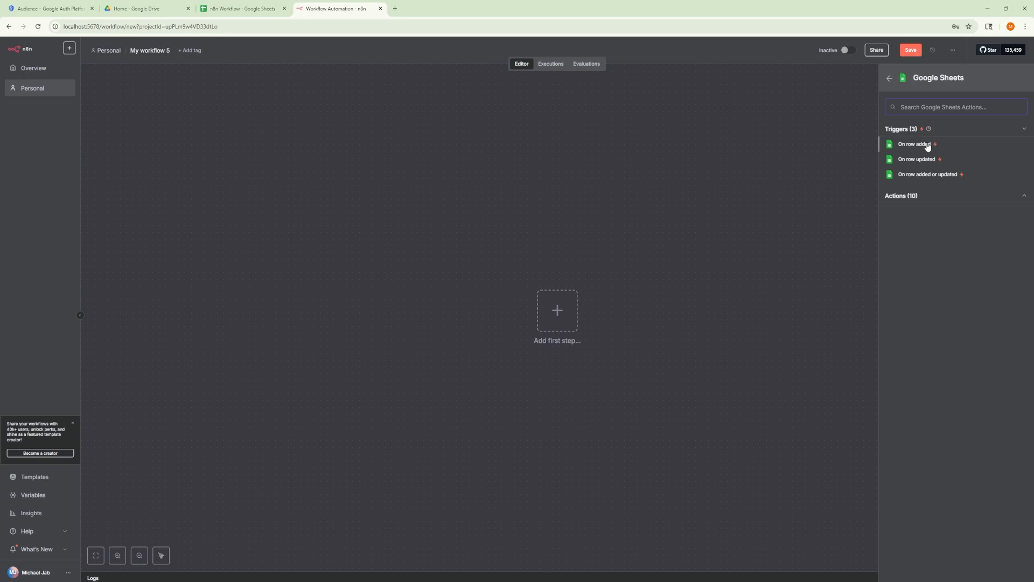
click(916, 196)
click(919, 289)
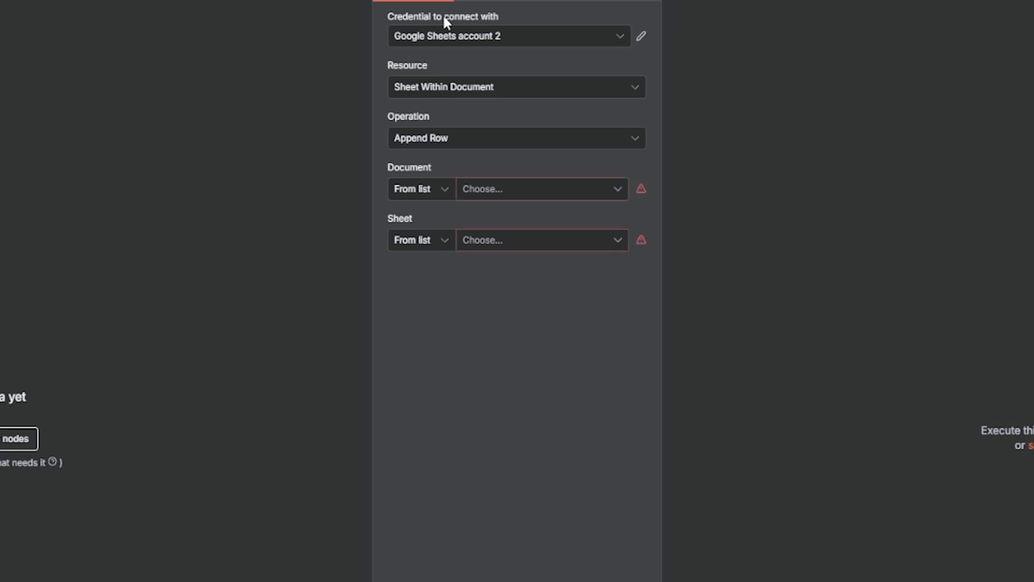
Step: Create a new Google Sheets credential for the node and name it "CWO - Google Creds"
click(450, 37)
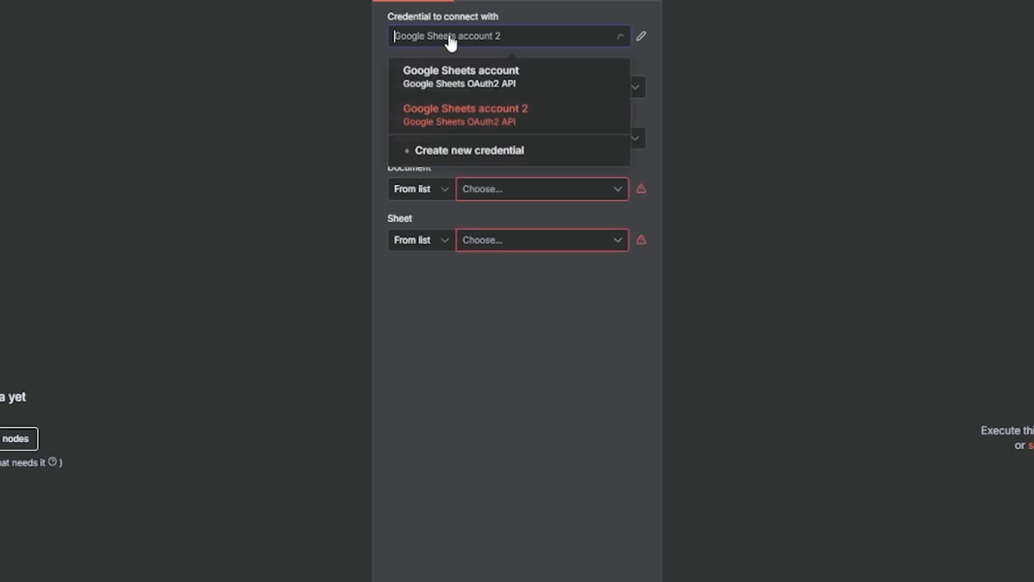
click(461, 156)
click(181, 28)
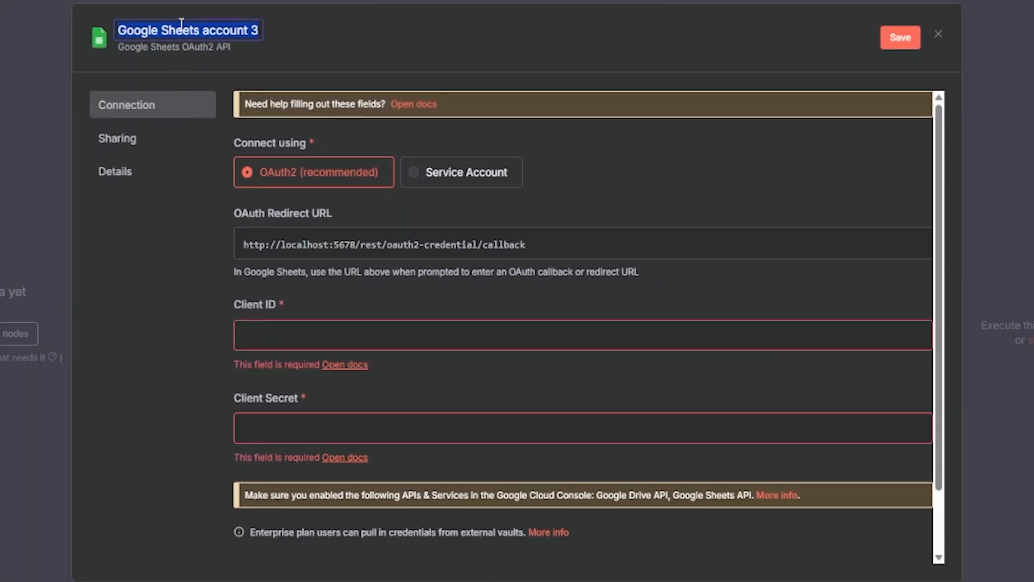
text(cwo)
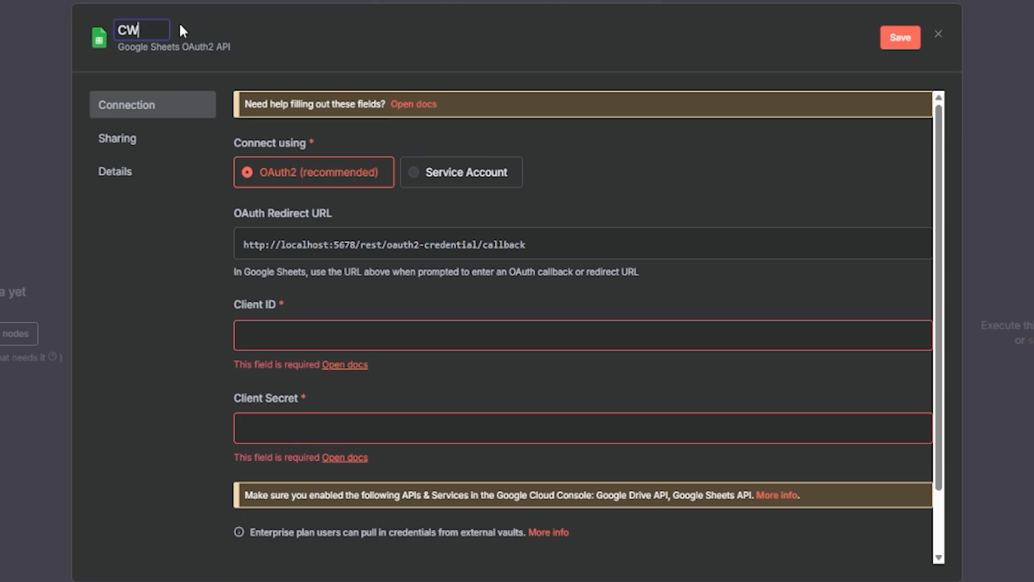
text( - Google Creds)
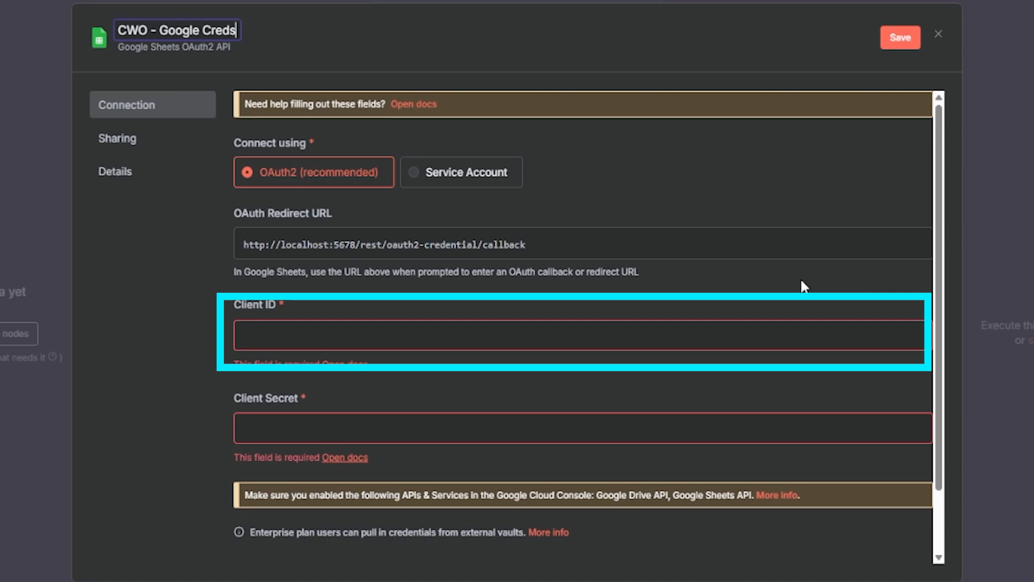
Step: Paste the copied OAuth client ID and client secret into the CWO - Google Creds credential
click(307, 329)
key(ctrl+v)
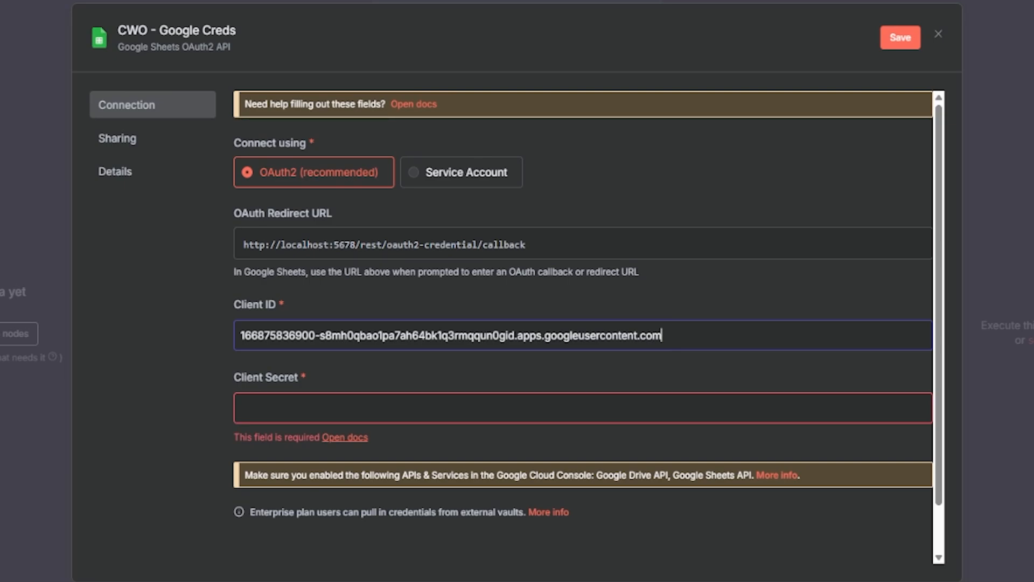
key(alt+Tab)
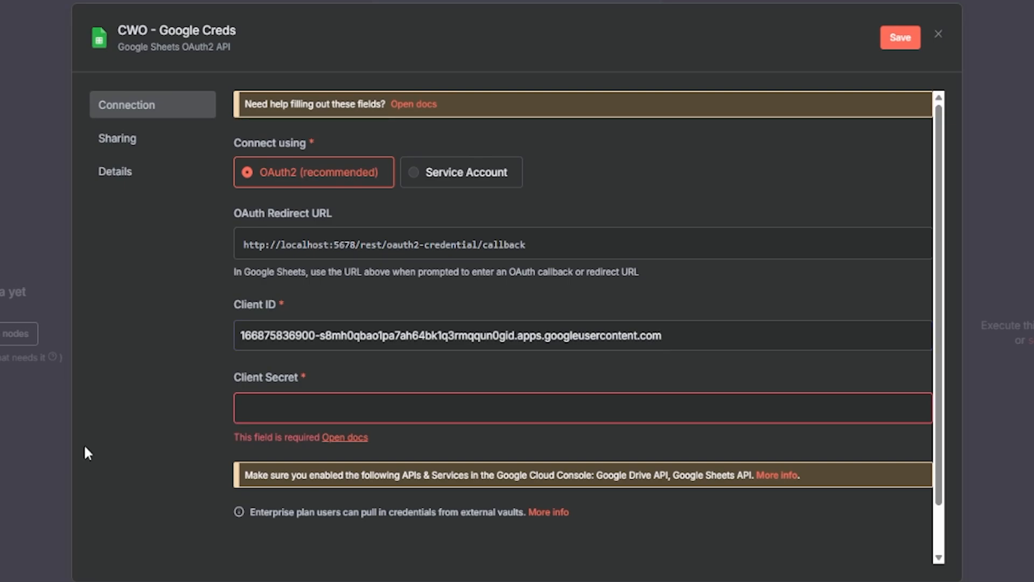
click(364, 413)
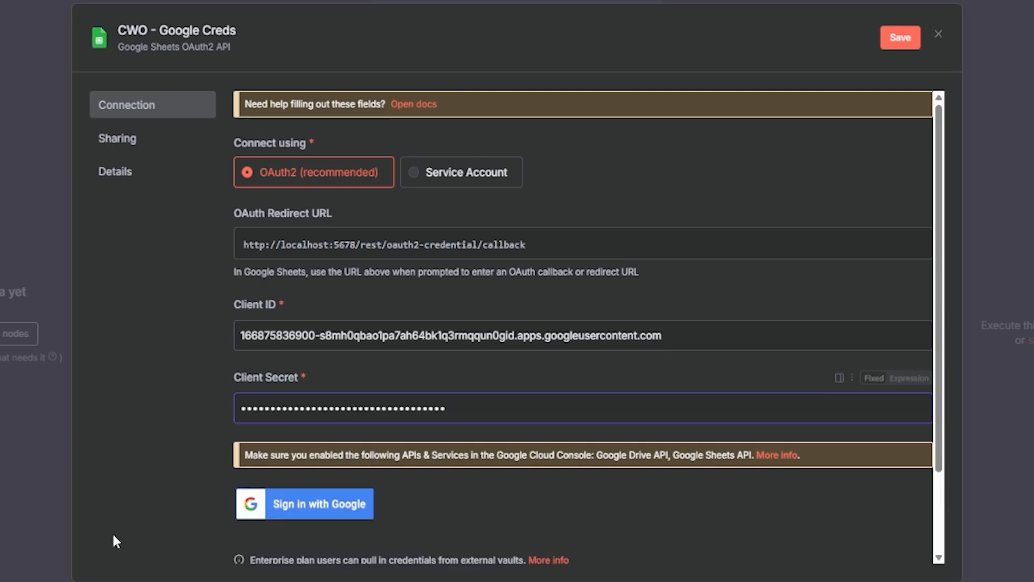
Step: Sign in to the credential with the Google account, proceed past the unverified-app warning and grant n8n Projects 2 access
click(299, 506)
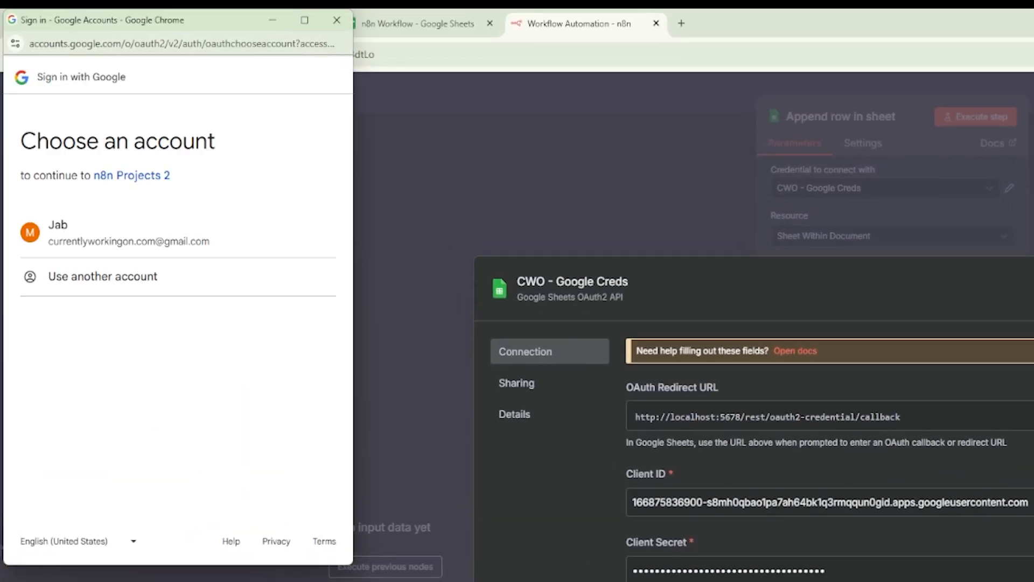
click(108, 245)
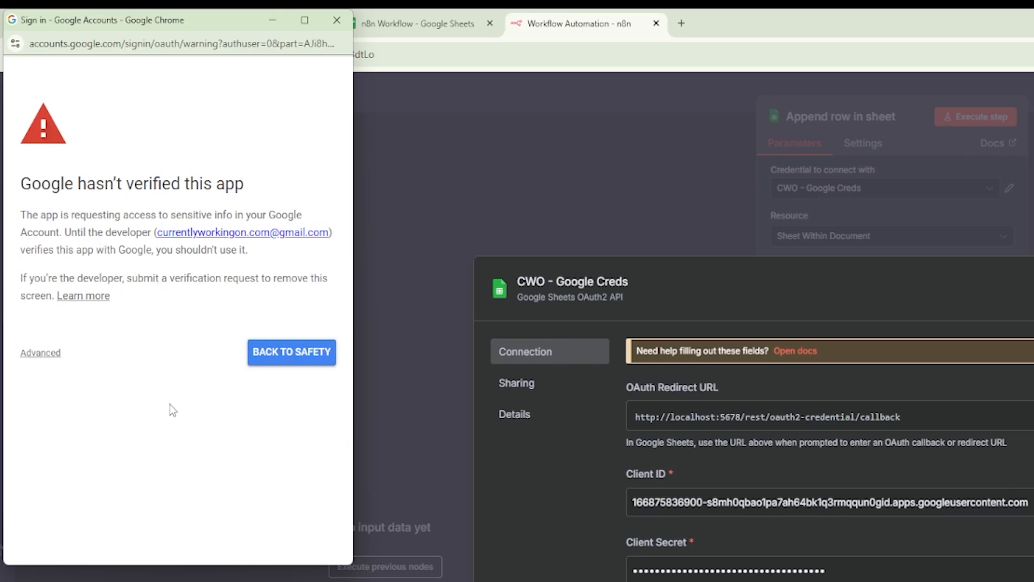
click(41, 353)
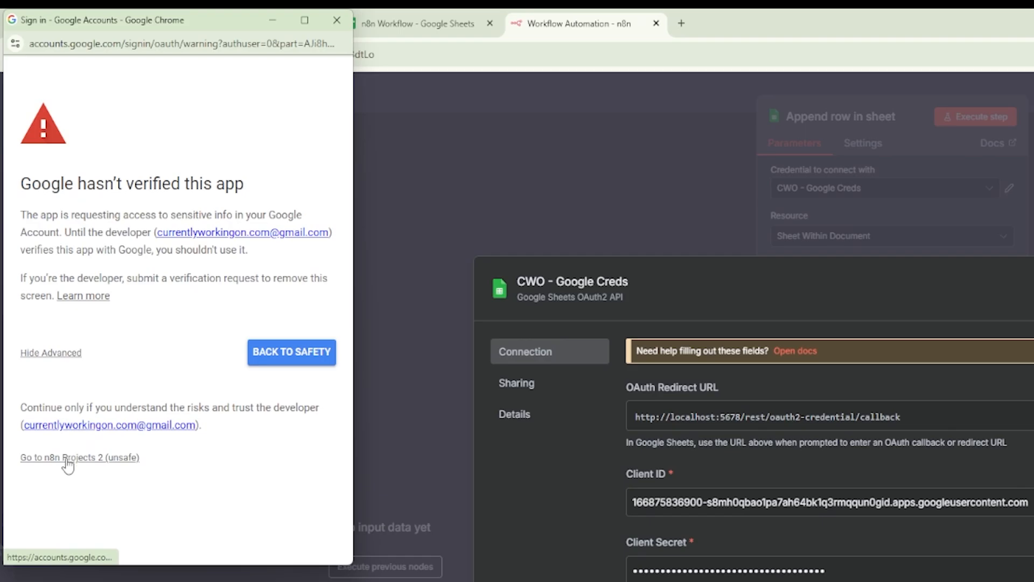
click(67, 457)
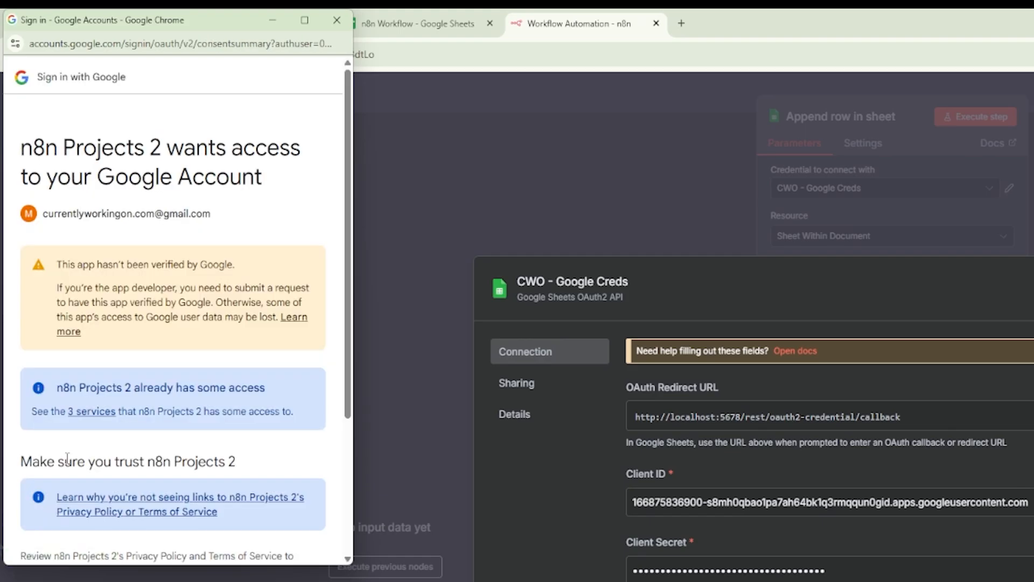
scroll(99, 345, down, 4)
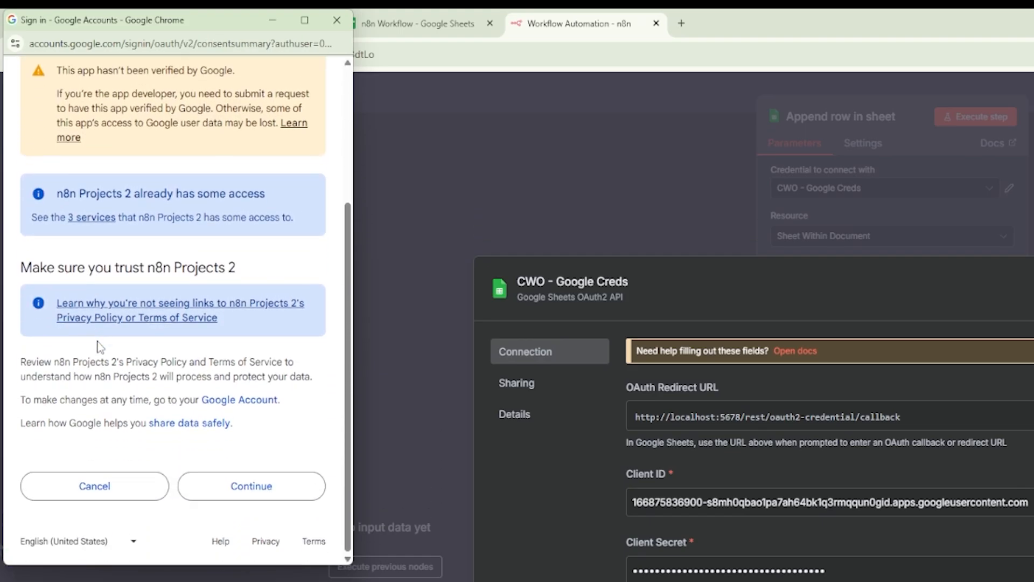
click(270, 489)
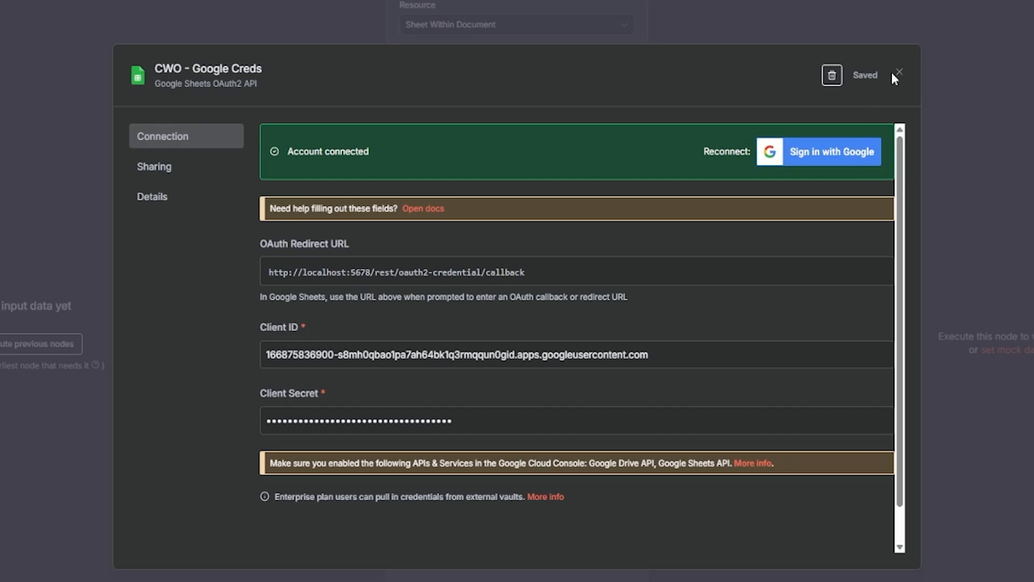
Step: Close the saved credential, point the Append row node at the n8n Workflow document and its Sheet1, and return to the canvas
click(899, 72)
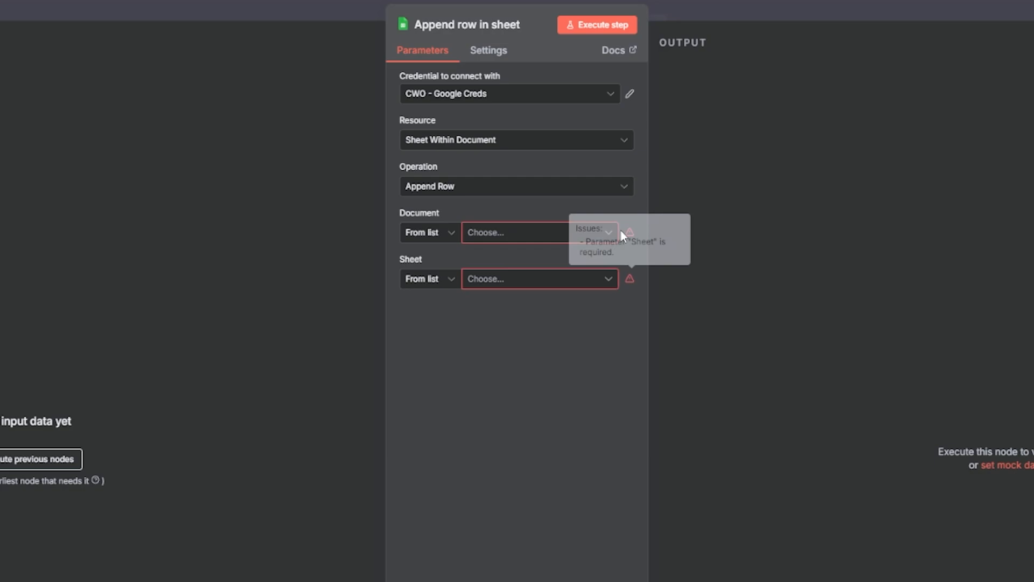
click(479, 236)
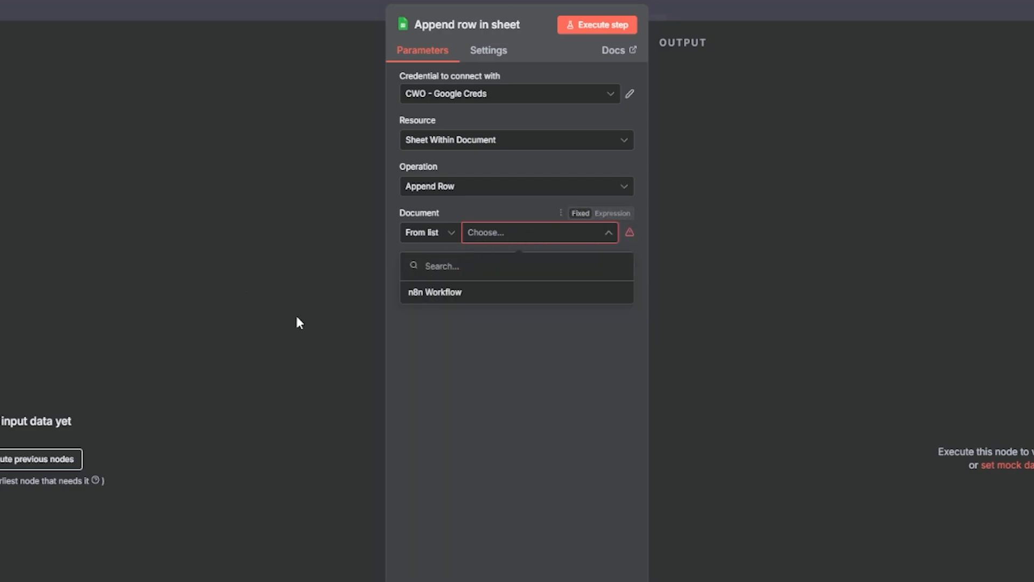
click(470, 292)
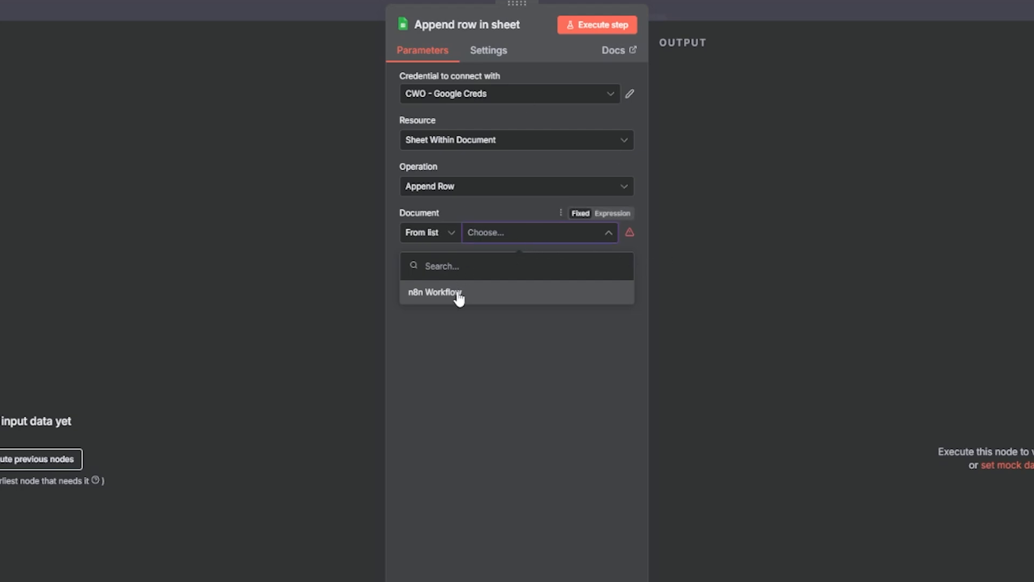
click(508, 296)
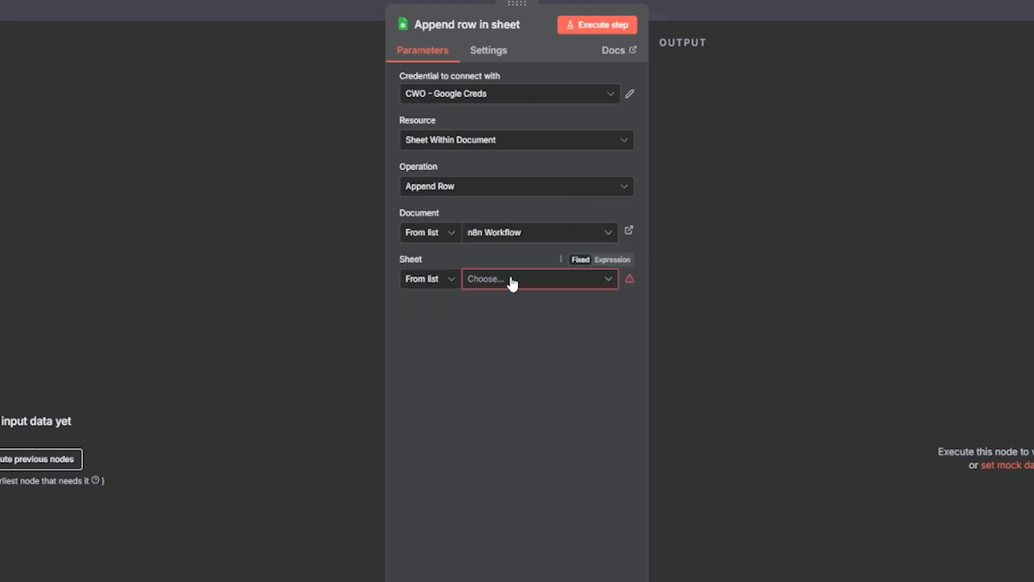
click(510, 282)
click(516, 318)
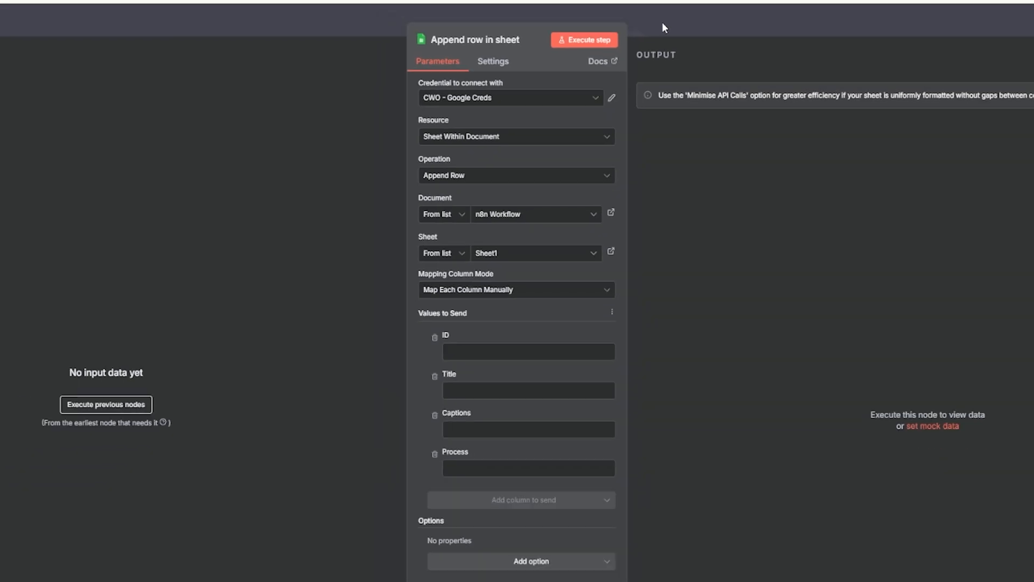
click(663, 27)
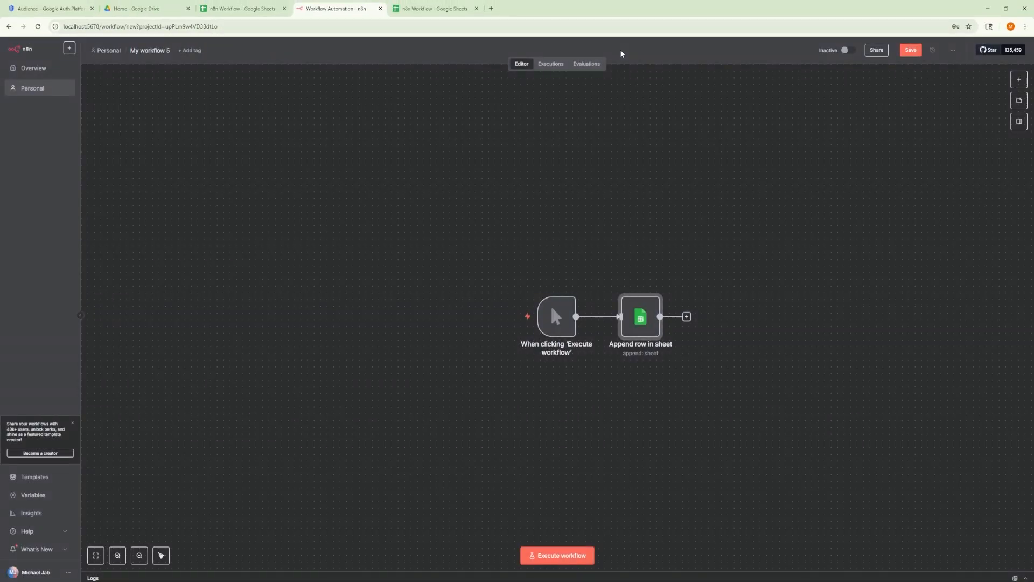
Step: Move the Append row in sheet node above the trigger and add a Google Drive "Create folder" node to the workflow
drag(646, 317, 646, 203)
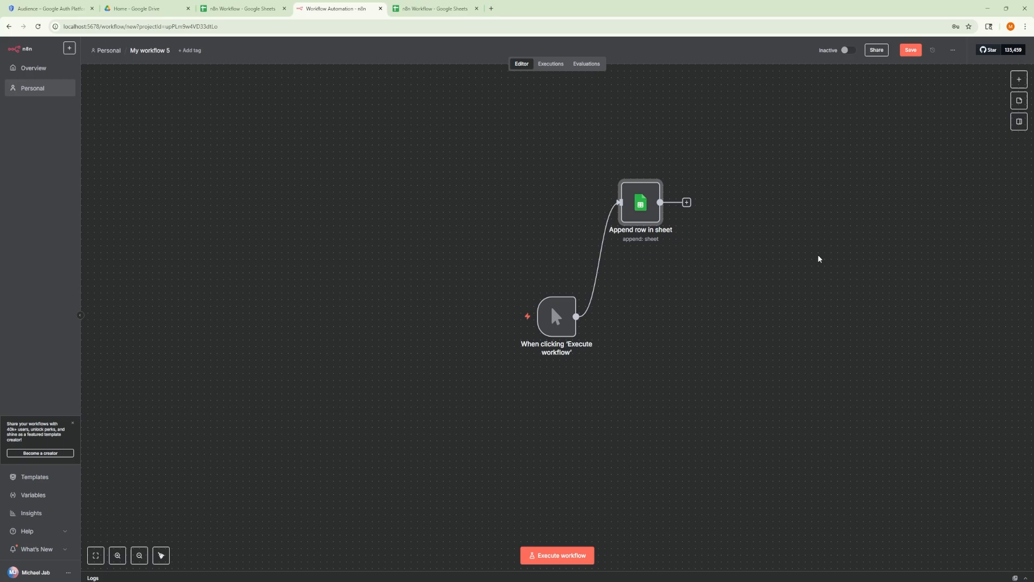
click(1019, 80)
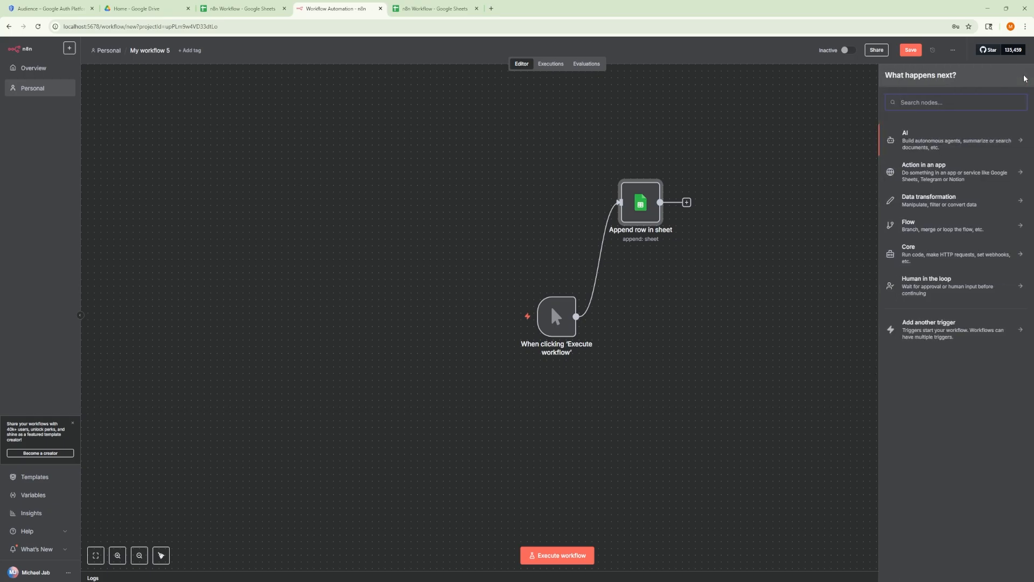
text(drive)
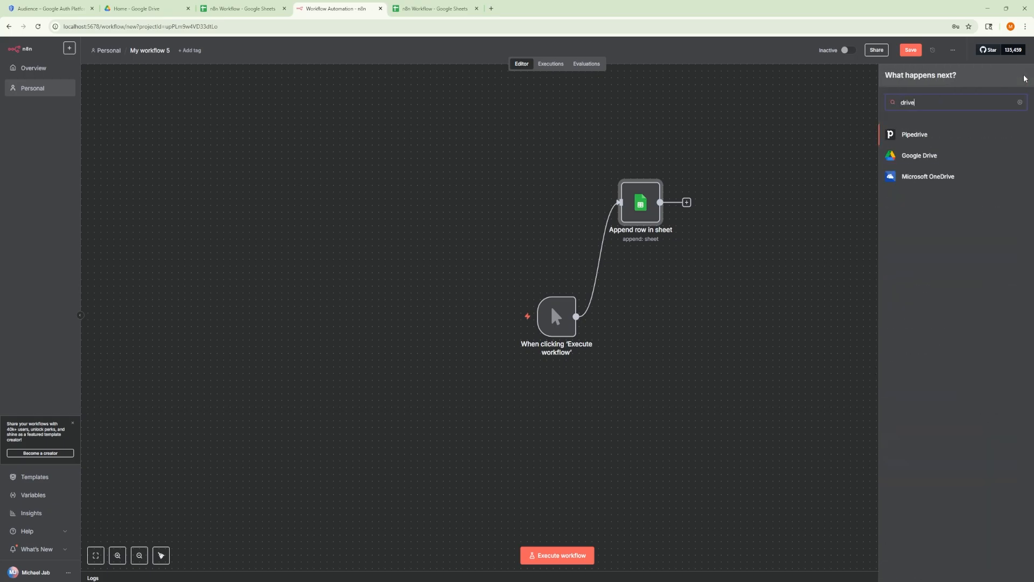
click(926, 155)
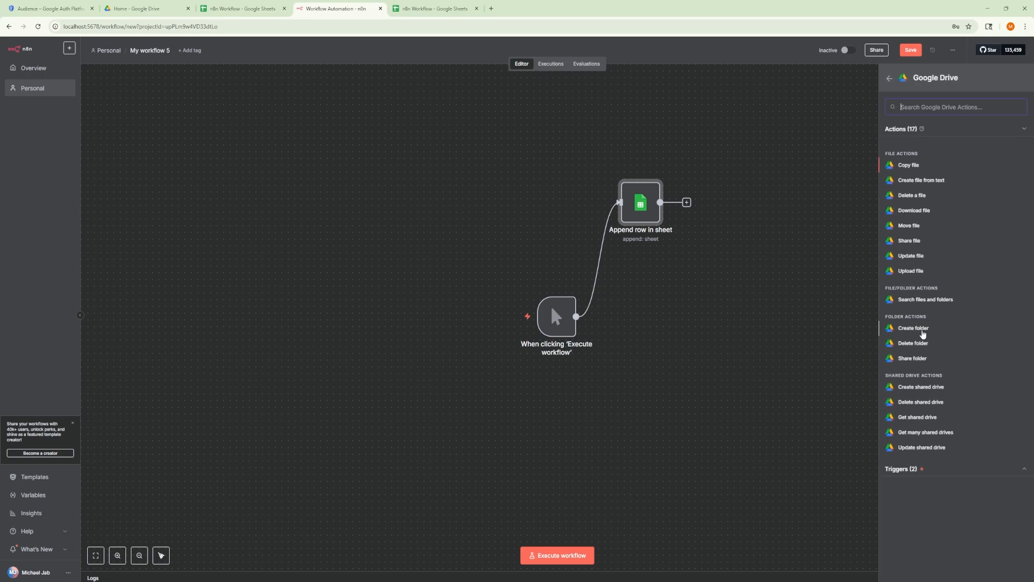
click(922, 330)
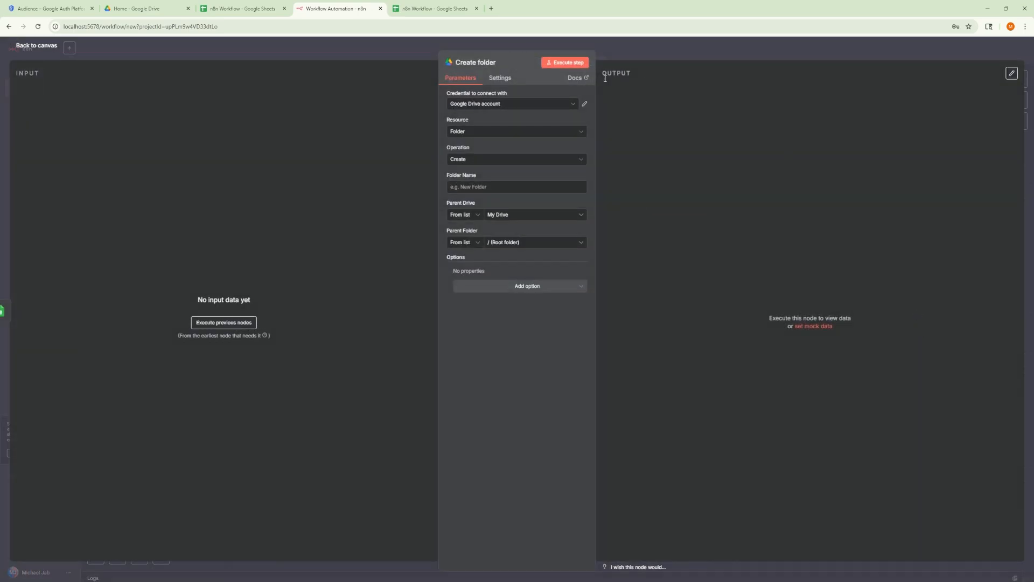
Step: Examine the credential choices for the Create folder node, including the option to create a new credential
click(534, 105)
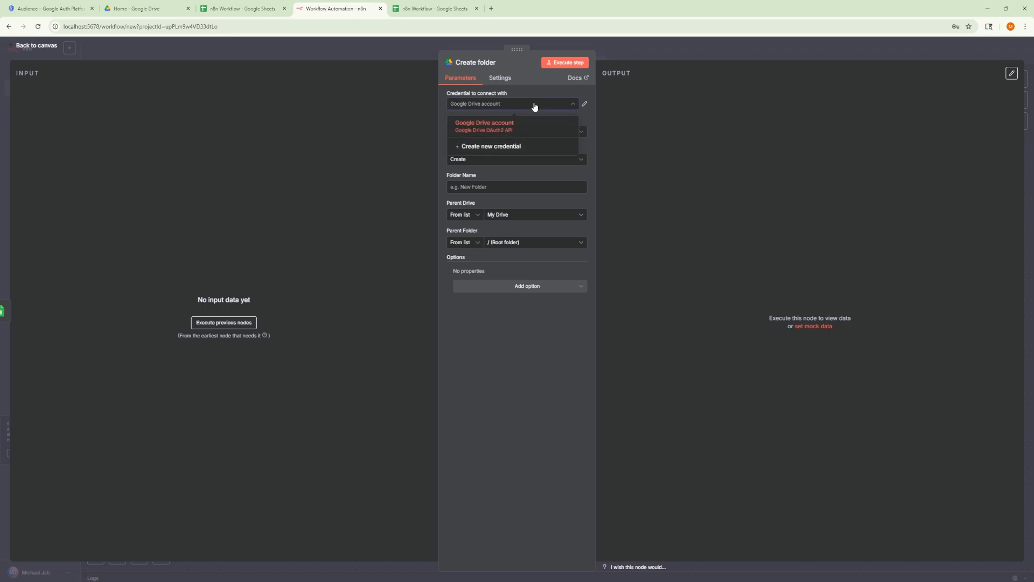
click(533, 104)
click(534, 105)
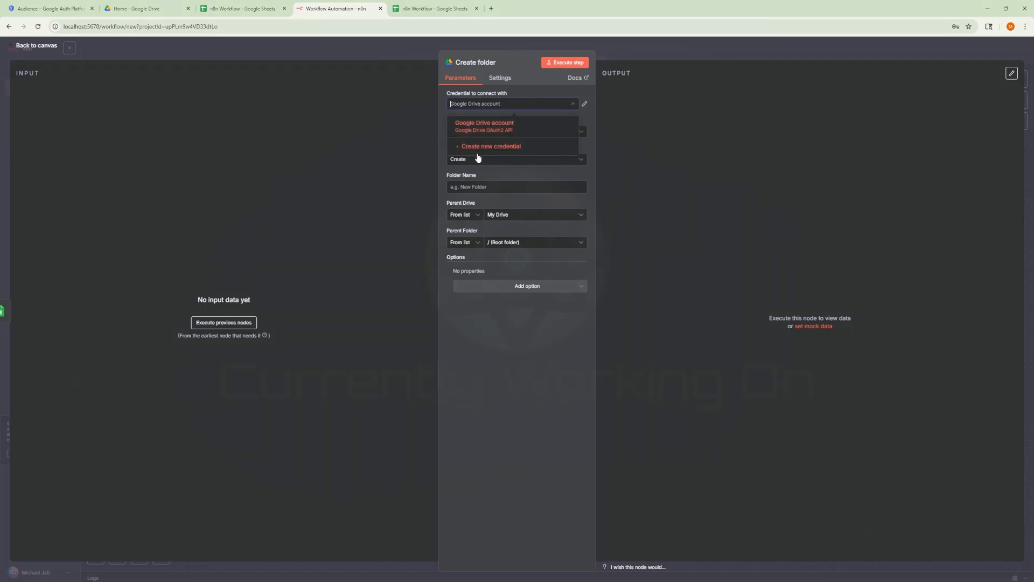